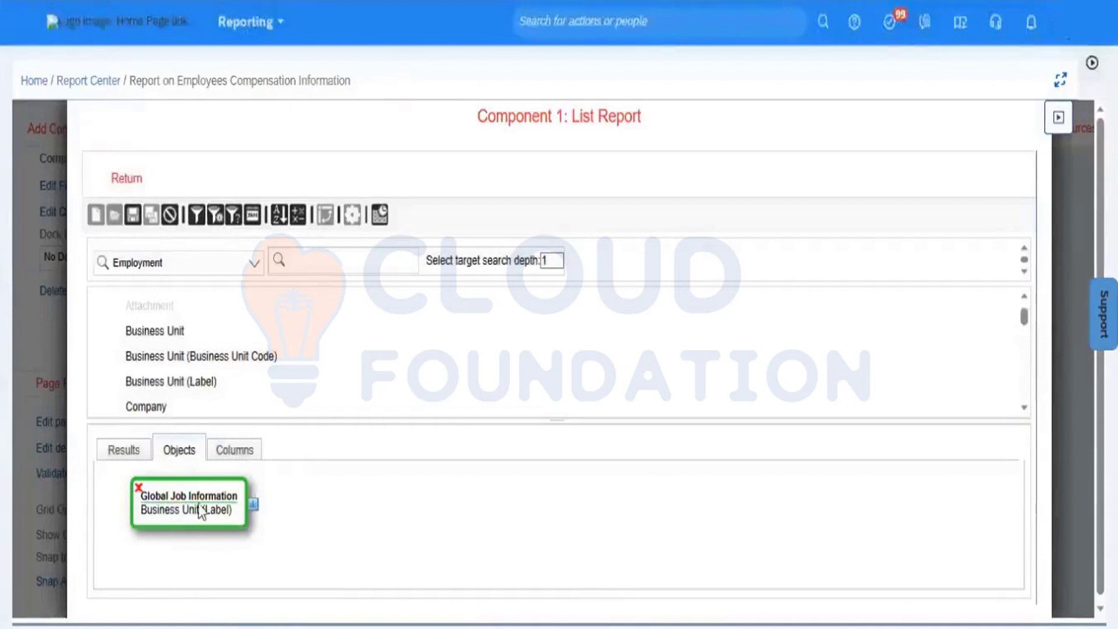
# Step: Select the Company (Label), Department (Label) and Division (Label) fields for the Global Job Information object
pyautogui.click(255, 504)
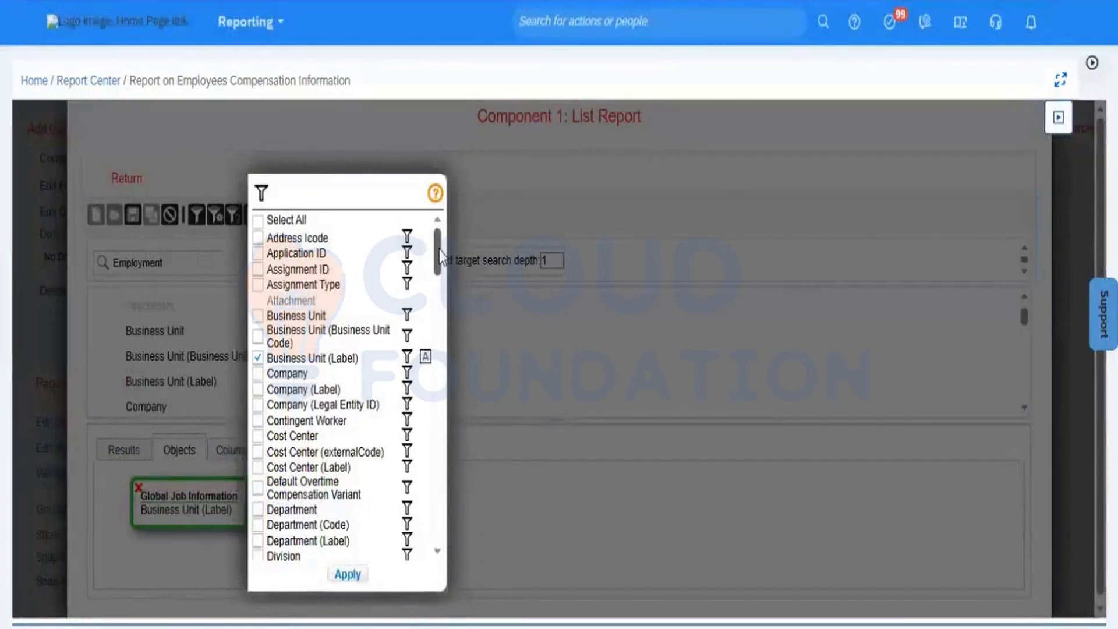
pyautogui.scroll(-2, 441, 259)
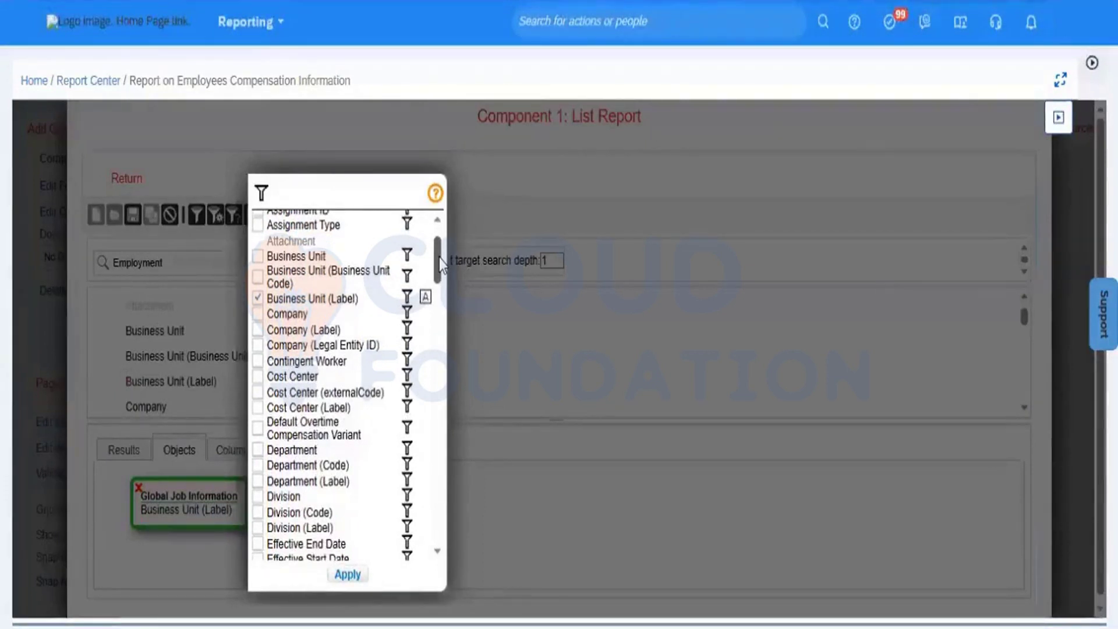
pyautogui.click(258, 331)
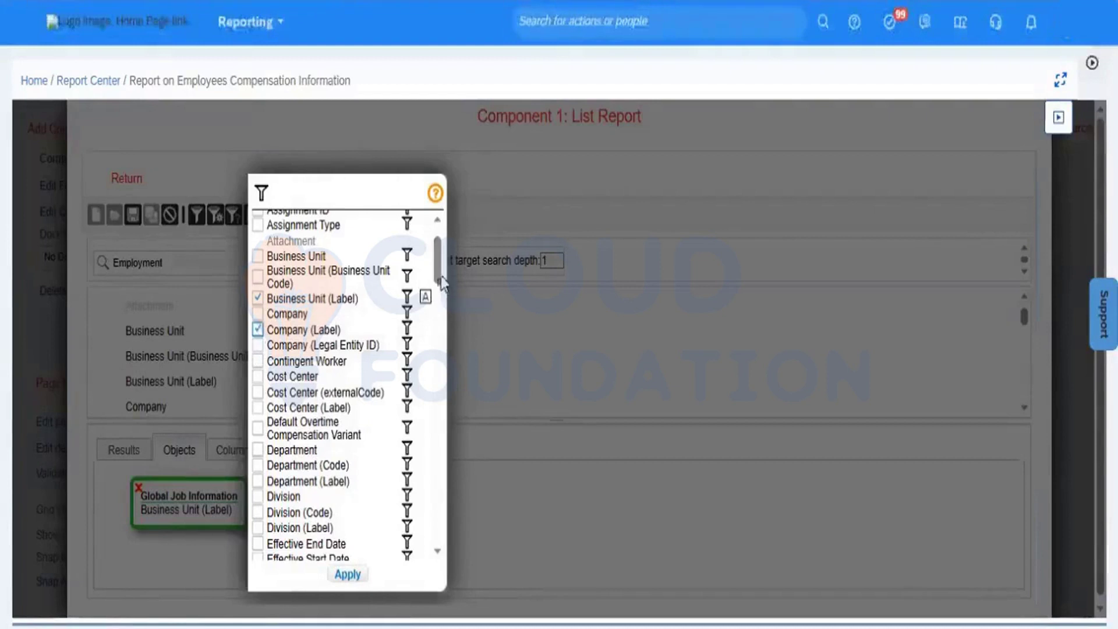
pyautogui.scroll(-1, 439, 278)
pyautogui.scroll(-3, 438, 279)
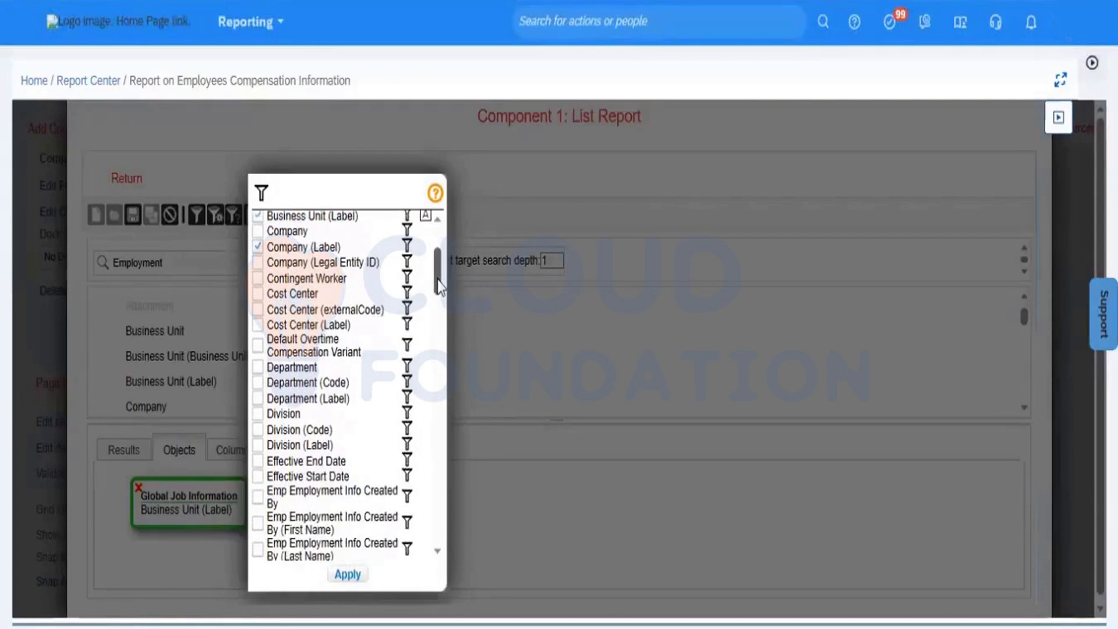
pyautogui.click(258, 400)
pyautogui.click(258, 445)
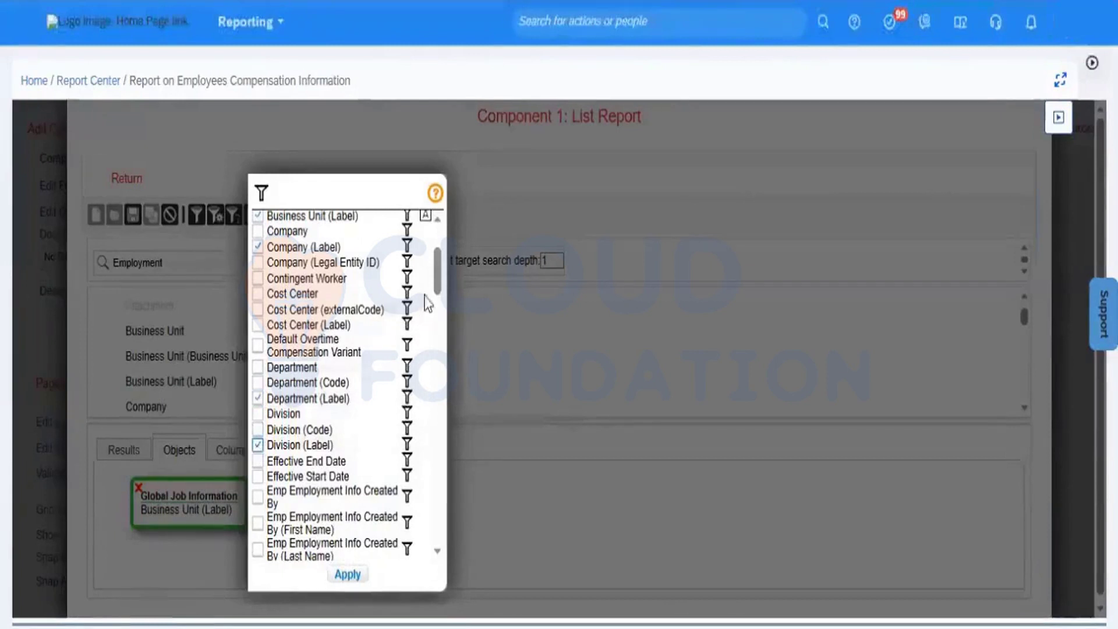
# Step: Include Employee Class (Picklist Label) and Employee Status (Picklist Label) in the Global Job Information field selection
pyautogui.moveTo(437, 288); pyautogui.dragTo(439, 351)
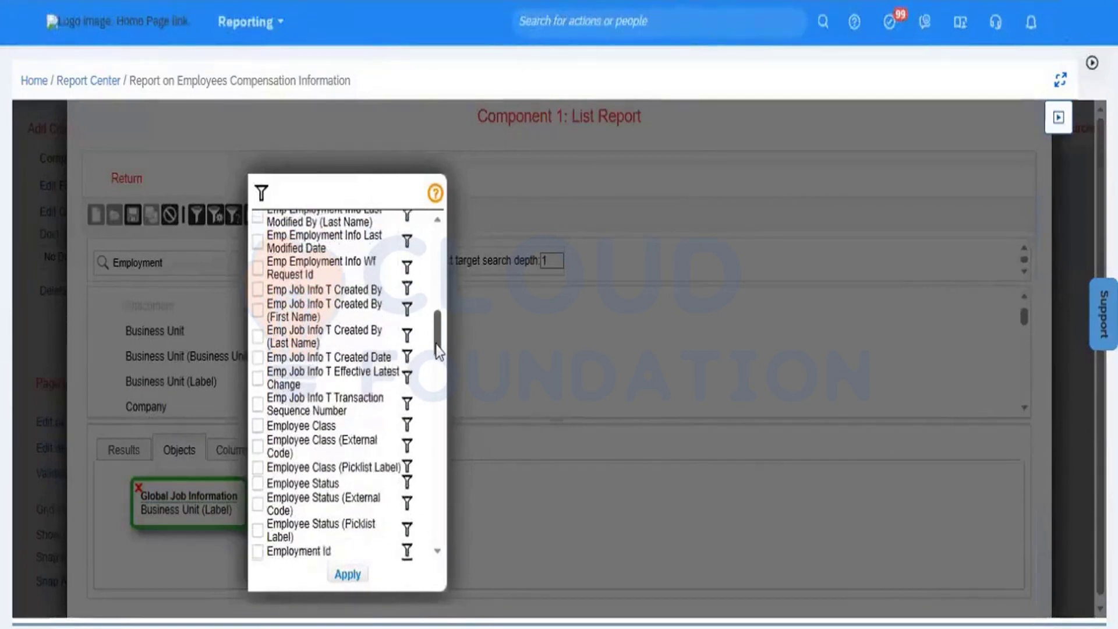
pyautogui.moveTo(439, 350); pyautogui.dragTo(439, 358)
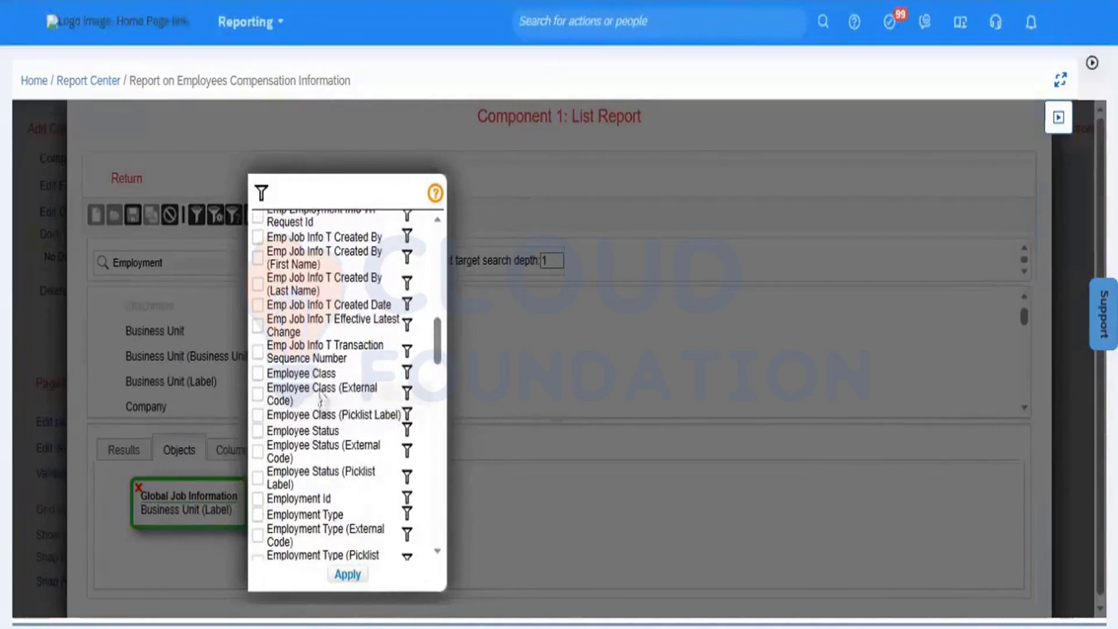
pyautogui.click(258, 416)
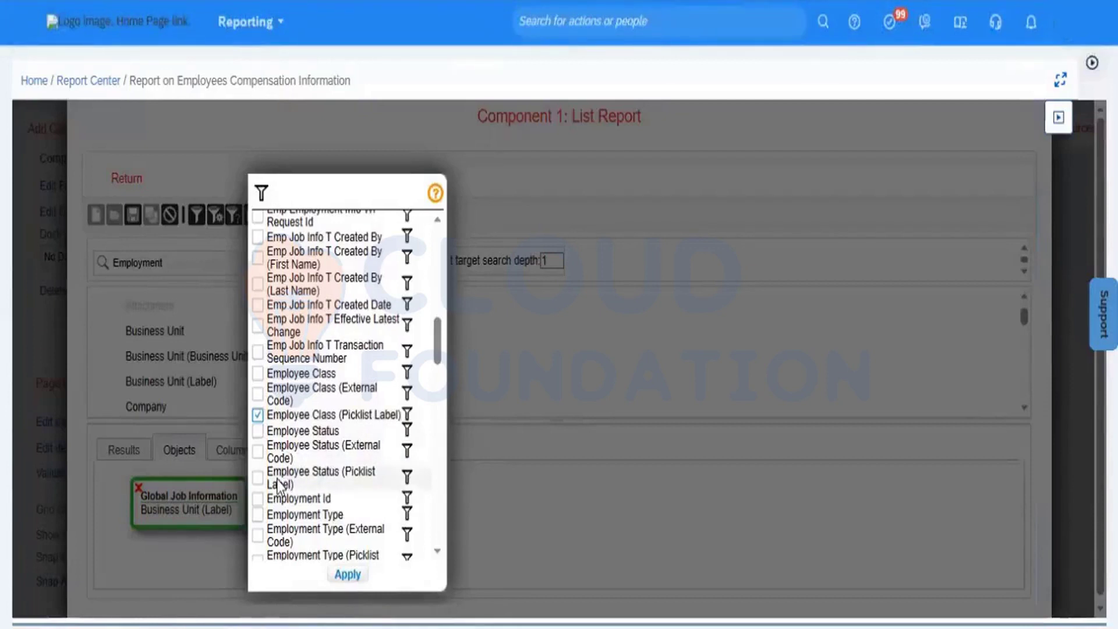
pyautogui.click(258, 479)
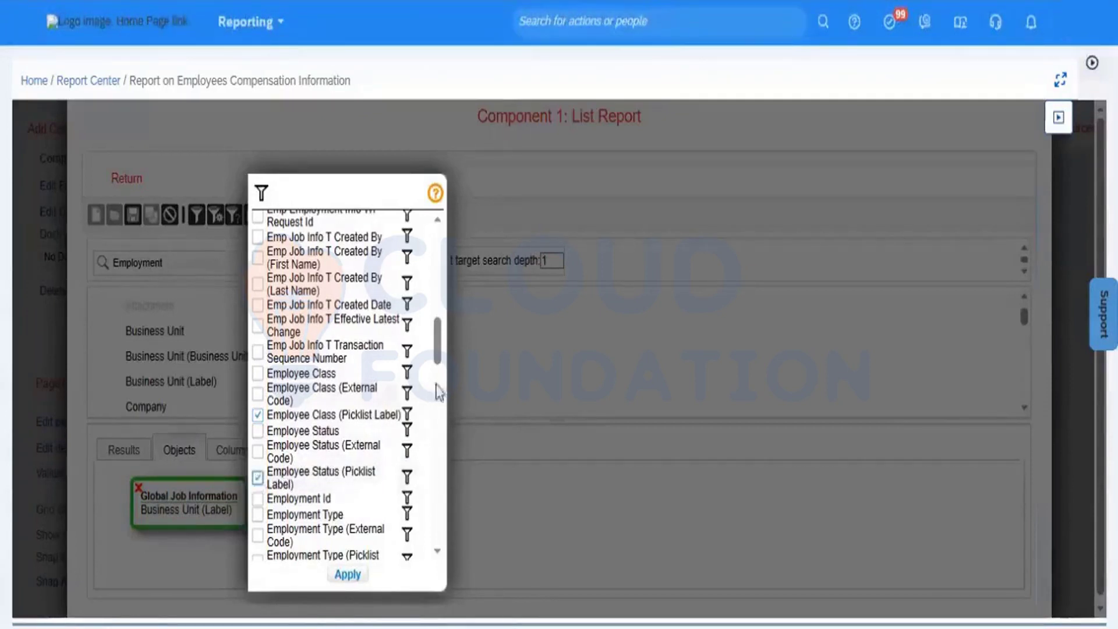
# Step: Include the First Name and Last Name fields in the Global Job Information field selection
pyautogui.moveTo(438, 347); pyautogui.dragTo(438, 350)
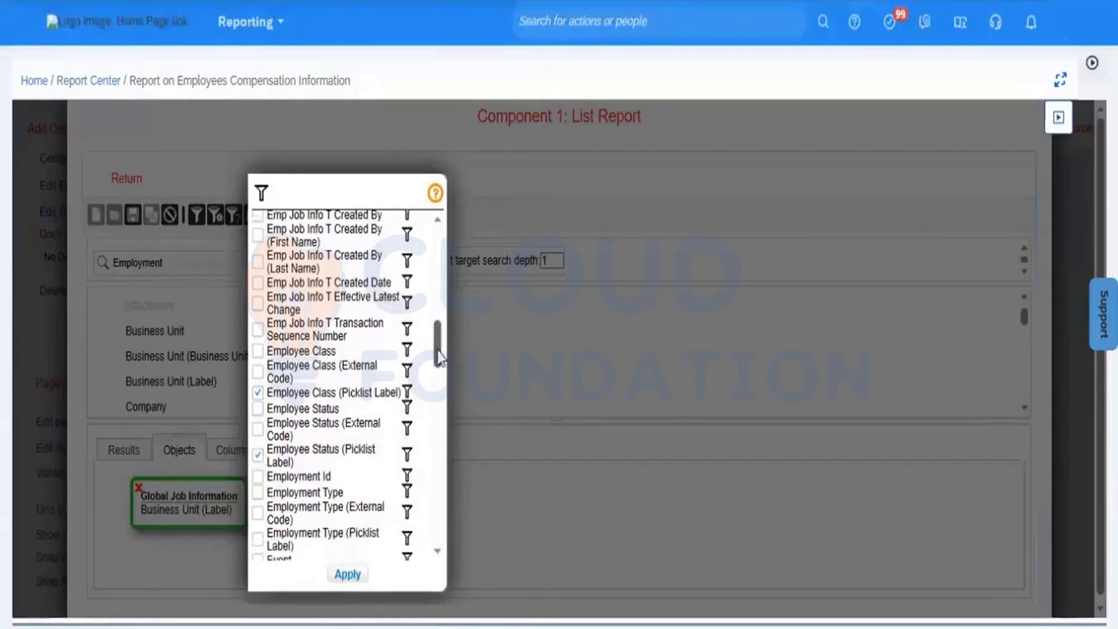
pyautogui.moveTo(438, 350); pyautogui.dragTo(439, 398)
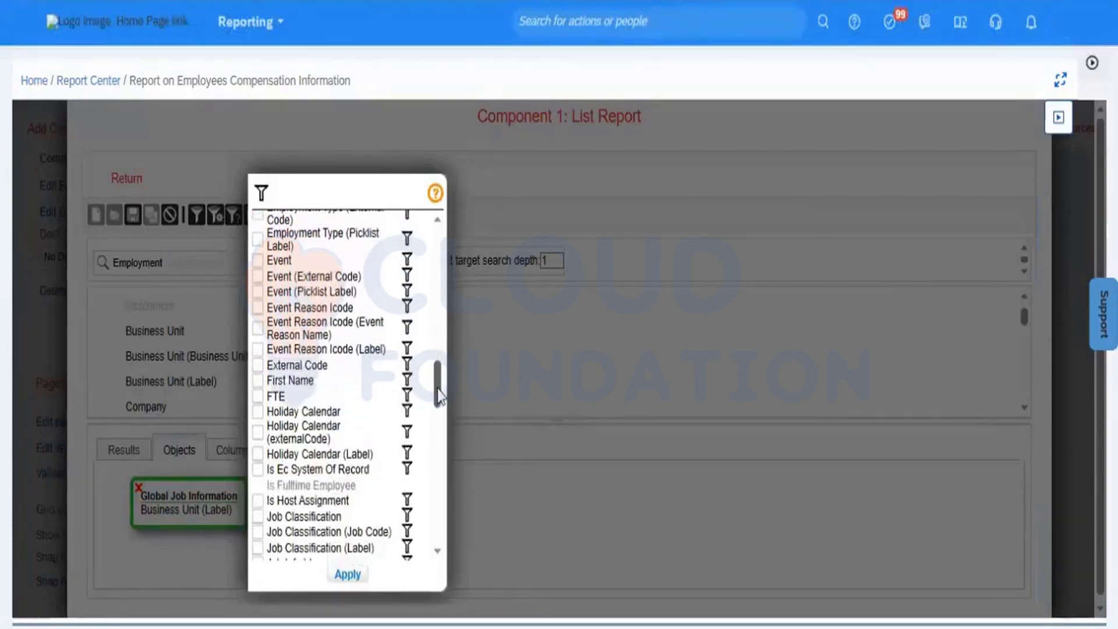
pyautogui.click(259, 380)
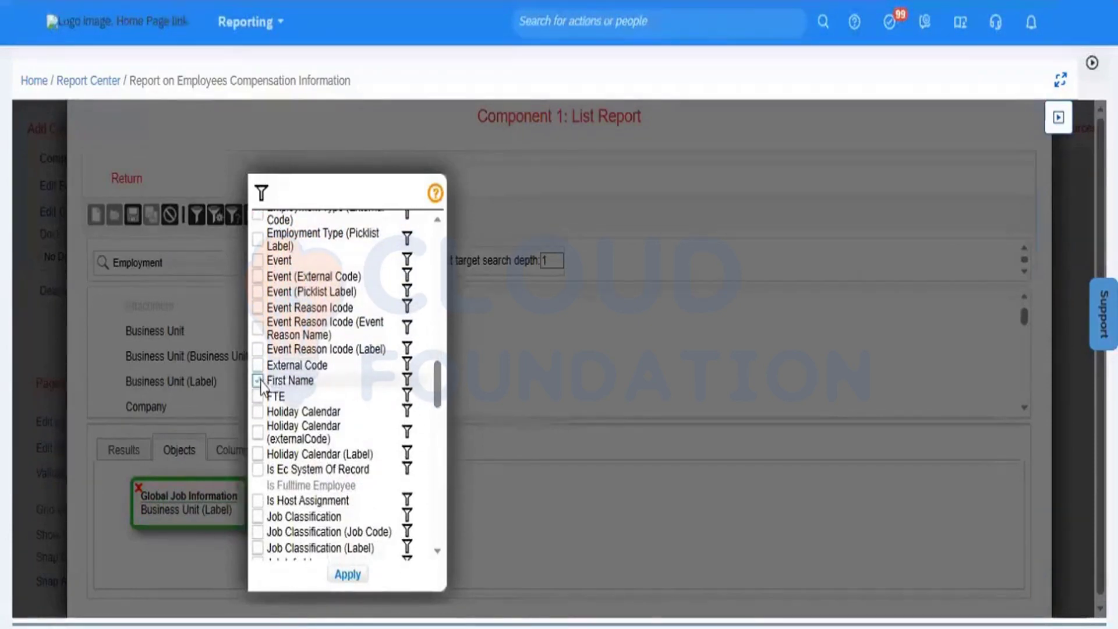
pyautogui.moveTo(440, 398); pyautogui.dragTo(441, 426)
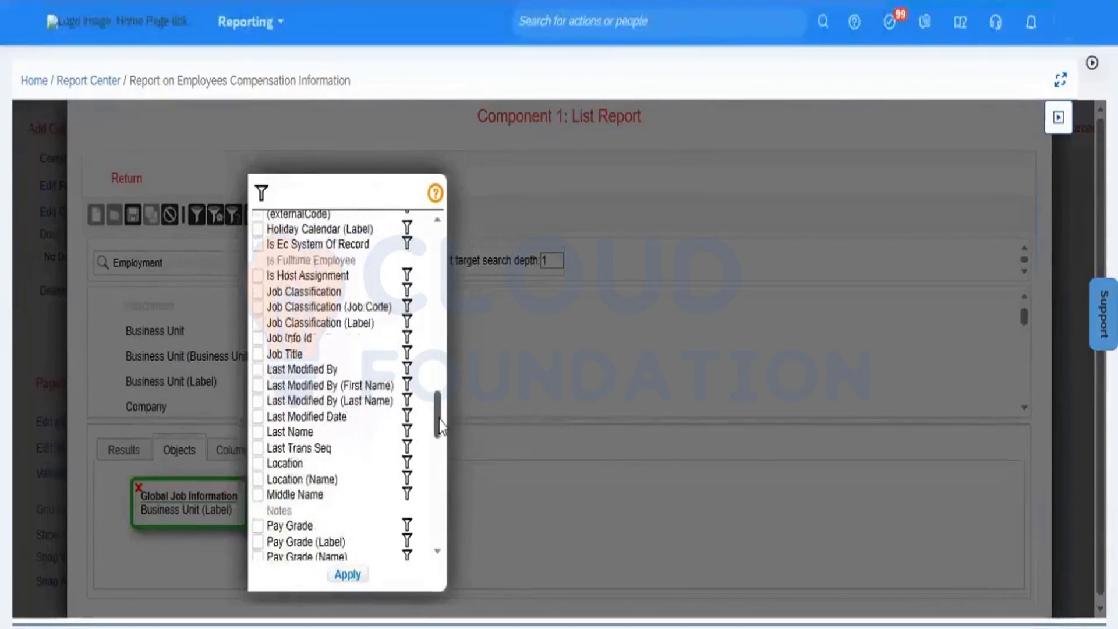
pyautogui.click(257, 432)
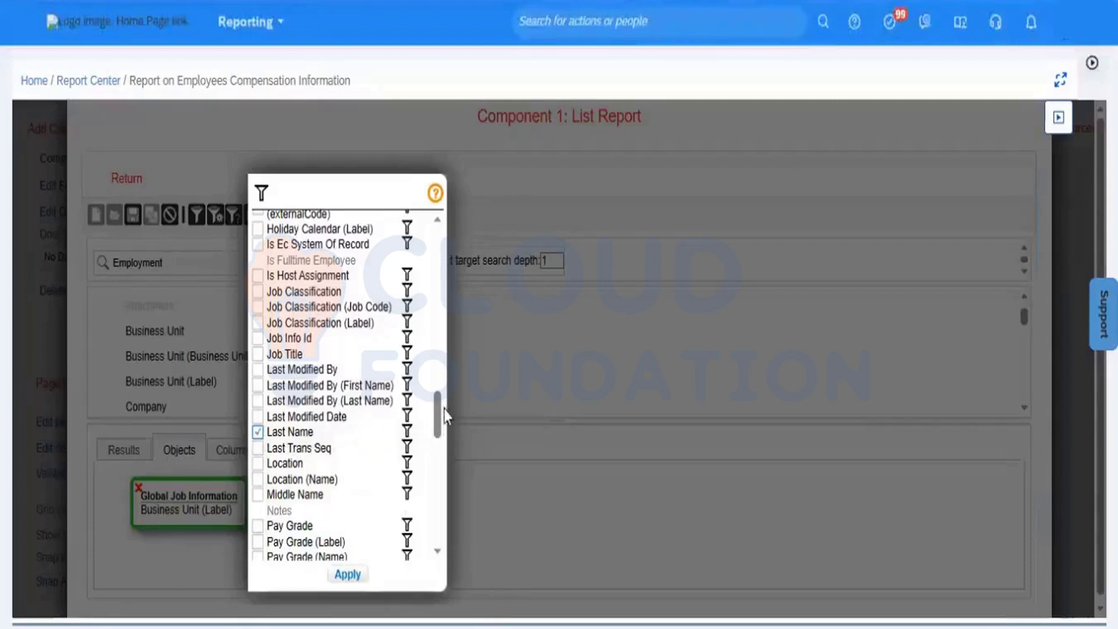
# Step: Include the first Person Id field in the selection and apply the chosen Global Job Information fields
pyautogui.moveTo(438, 416); pyautogui.dragTo(439, 452)
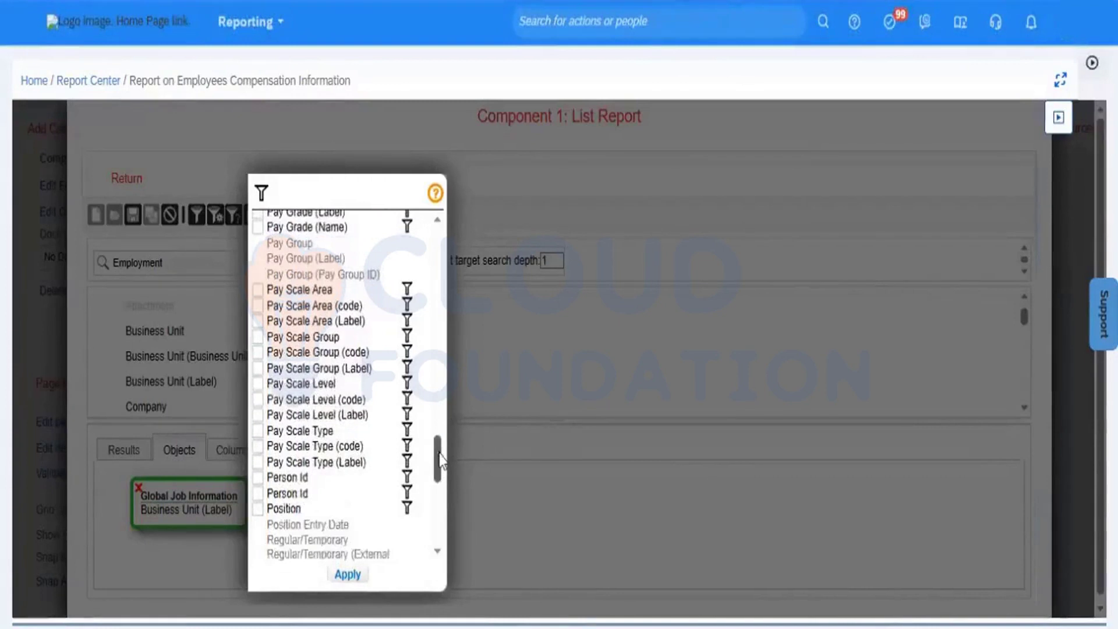
pyautogui.scroll(-3, 383, 469)
pyautogui.click(258, 396)
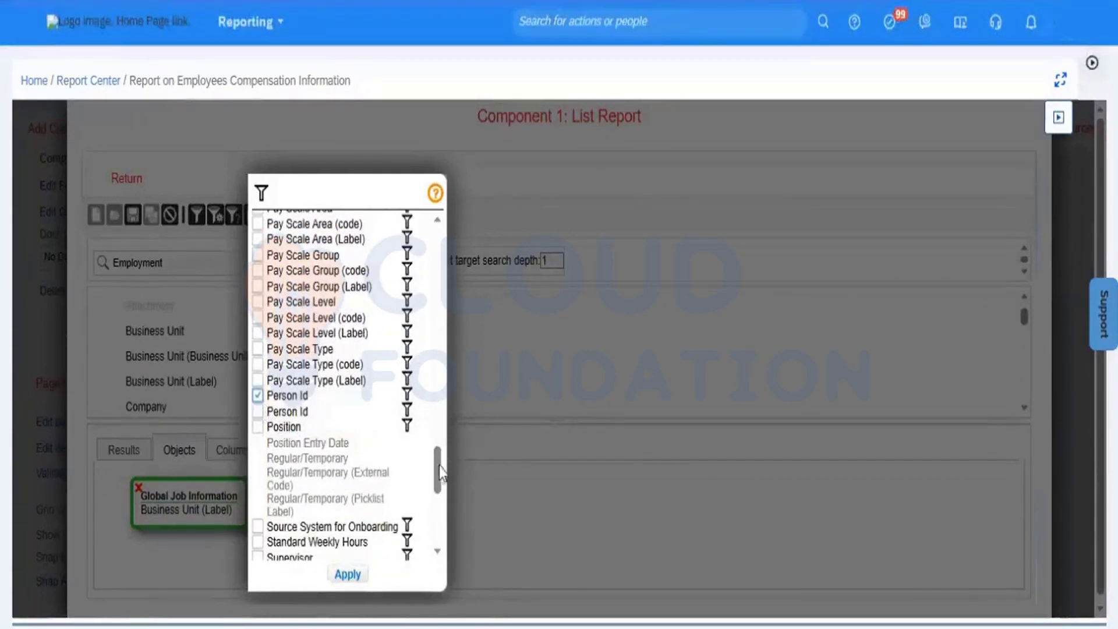
pyautogui.moveTo(438, 467); pyautogui.dragTo(439, 532)
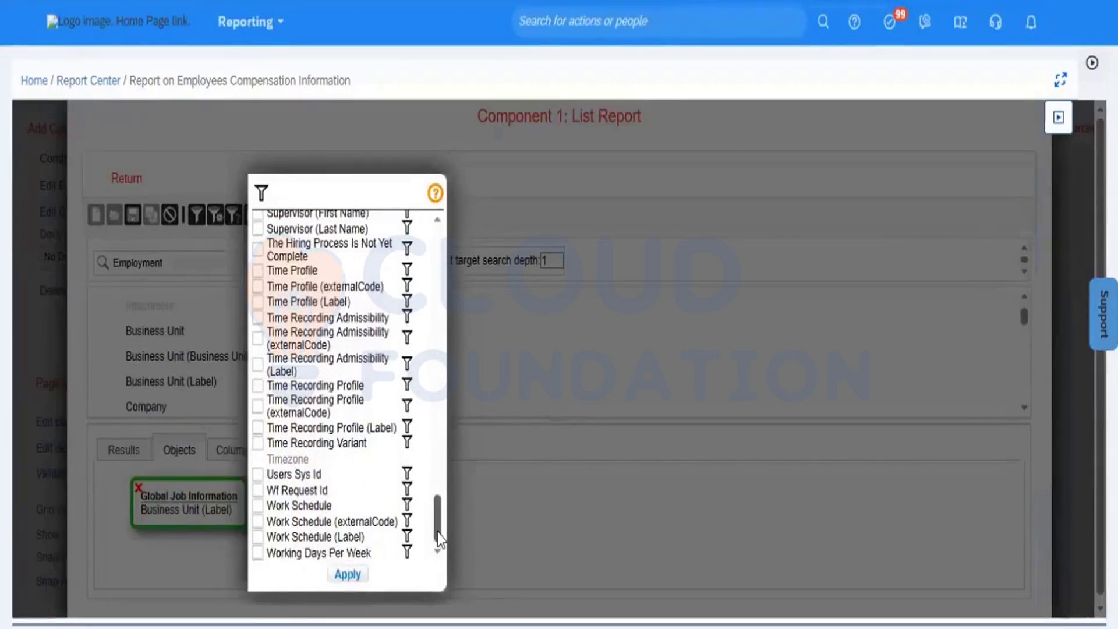
pyautogui.click(352, 576)
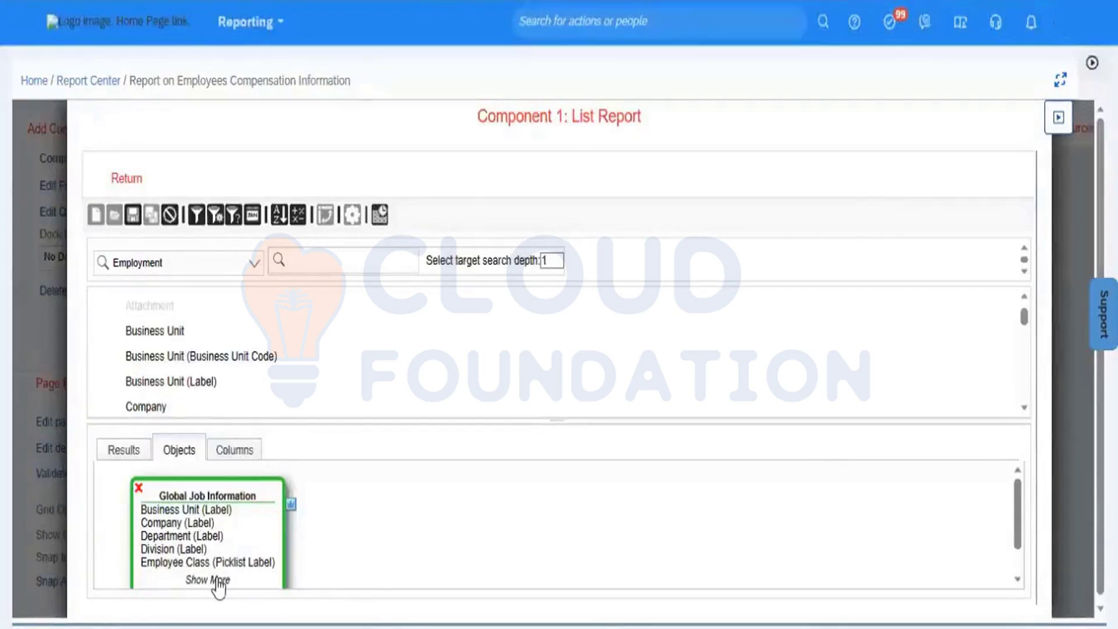
# Step: Preview the report's result rows, temporarily enlarging the results area, and return to the report's object diagram
pyautogui.click(123, 450)
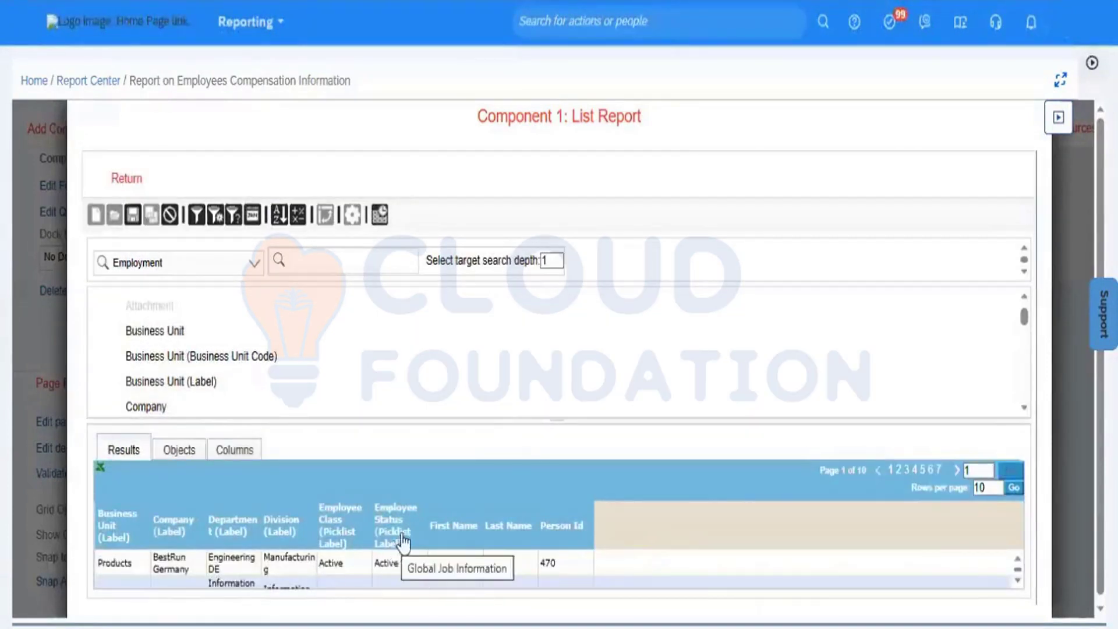
pyautogui.moveTo(508, 420); pyautogui.dragTo(509, 324)
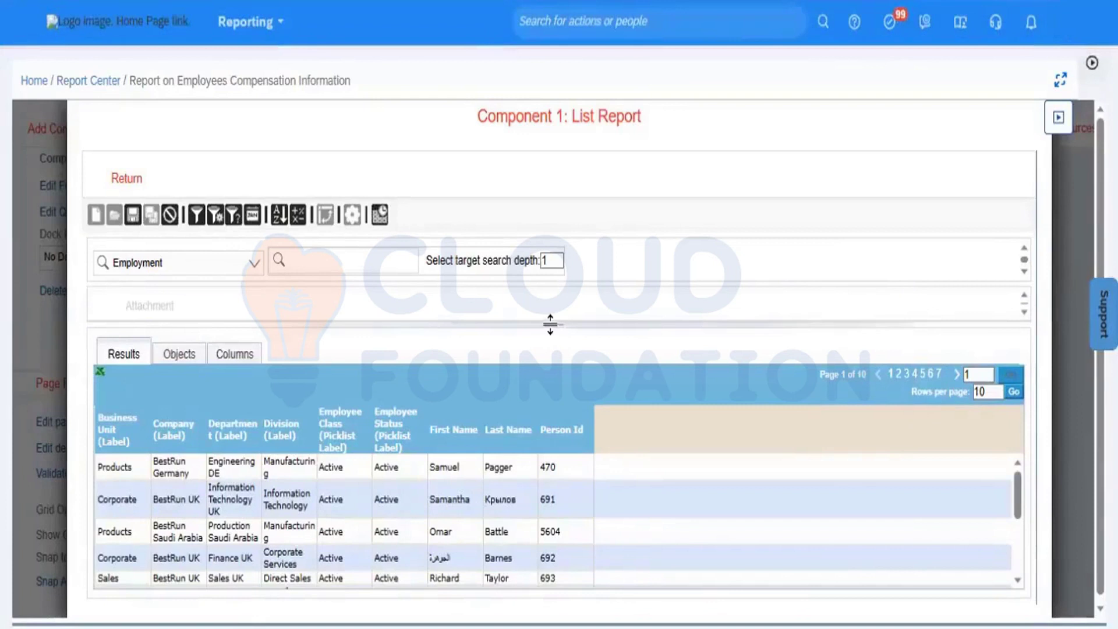
pyautogui.moveTo(550, 328)
pyautogui.mouseDown()
pyautogui.moveTo(551, 412)
pyautogui.moveTo(550, 330)
pyautogui.mouseUp()
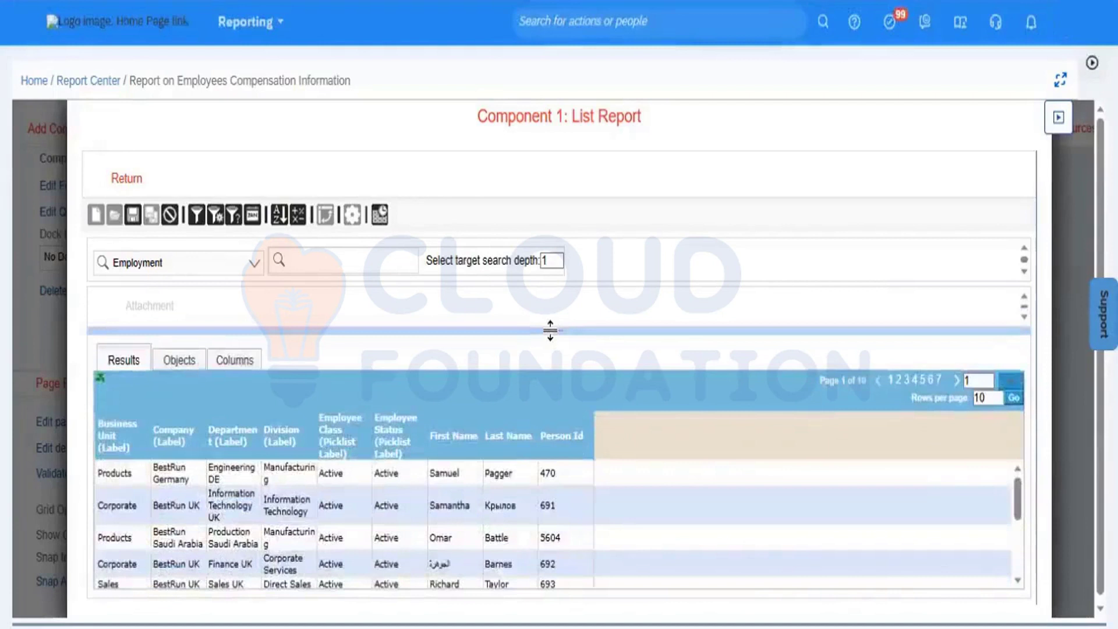
pyautogui.moveTo(550, 330); pyautogui.dragTo(555, 432)
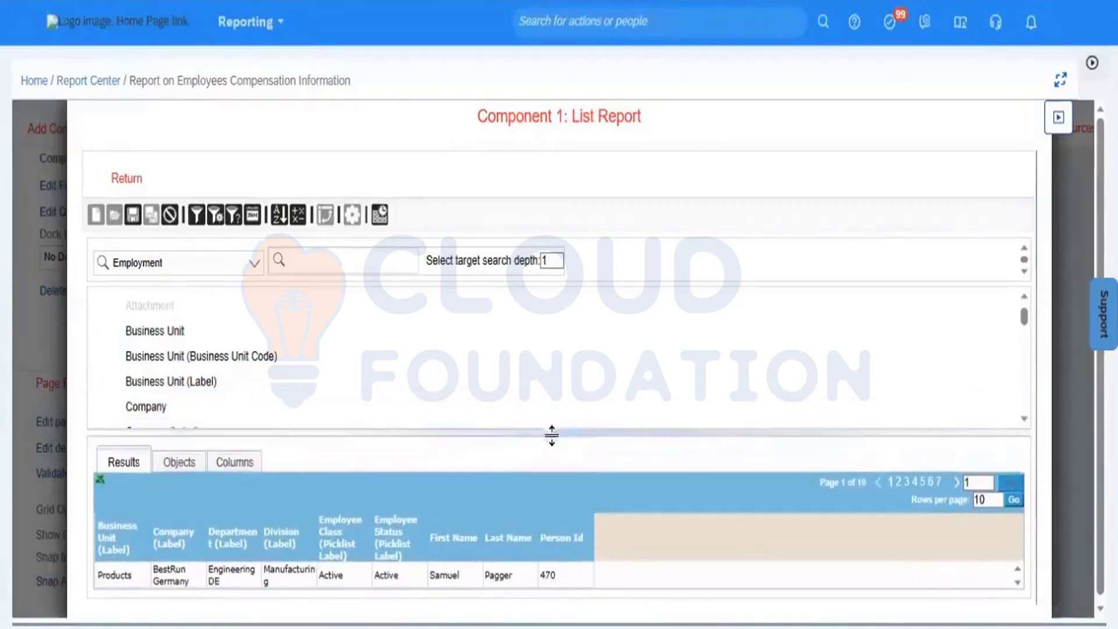
pyautogui.click(179, 465)
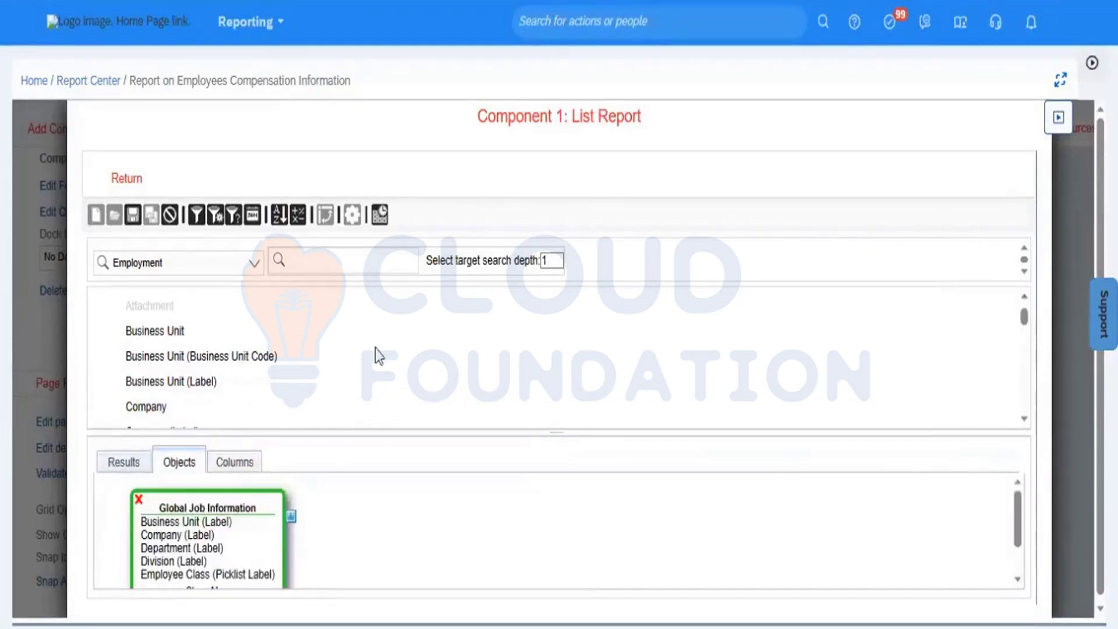
# Step: Collapse the Global Job Information field list and show the objects related to it
pyautogui.click(166, 333)
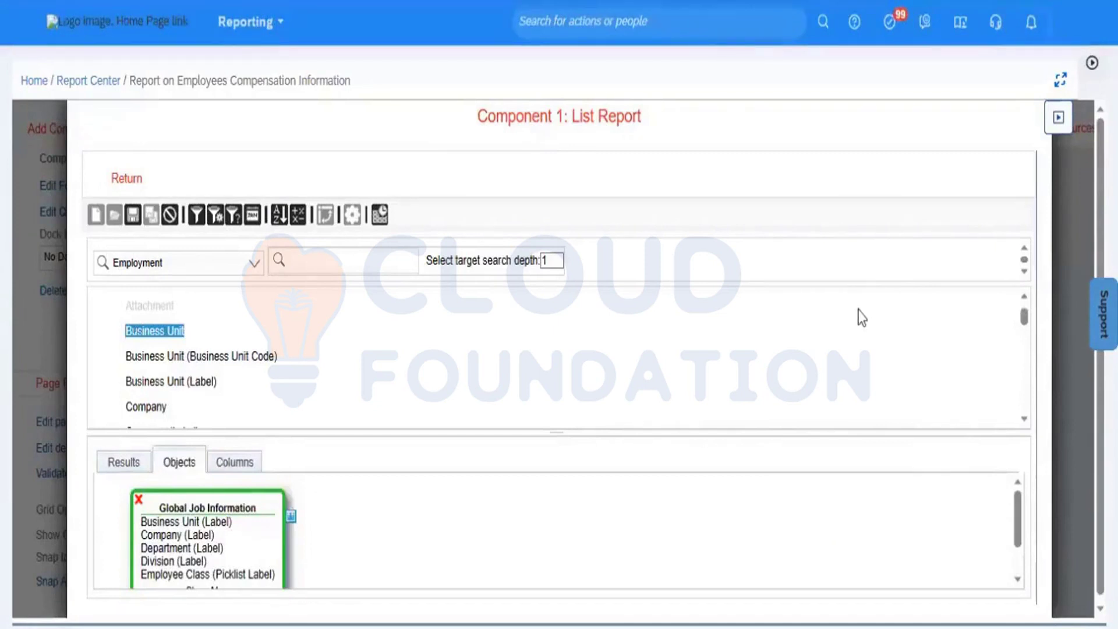
pyautogui.scroll(1, 862, 318)
pyautogui.scroll(2, 862, 318)
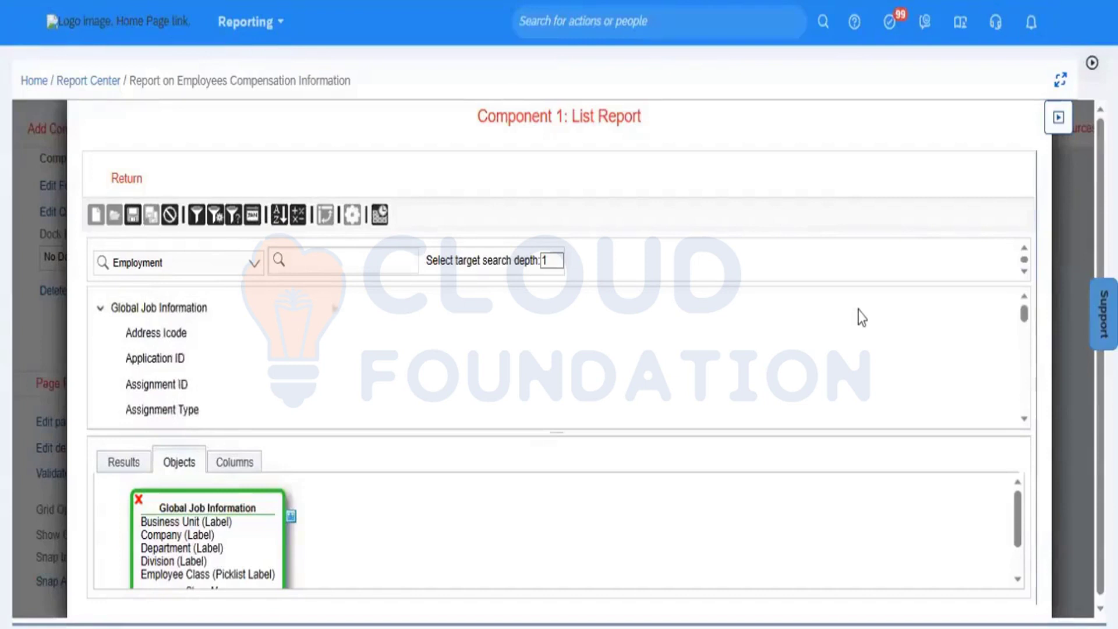
pyautogui.click(98, 311)
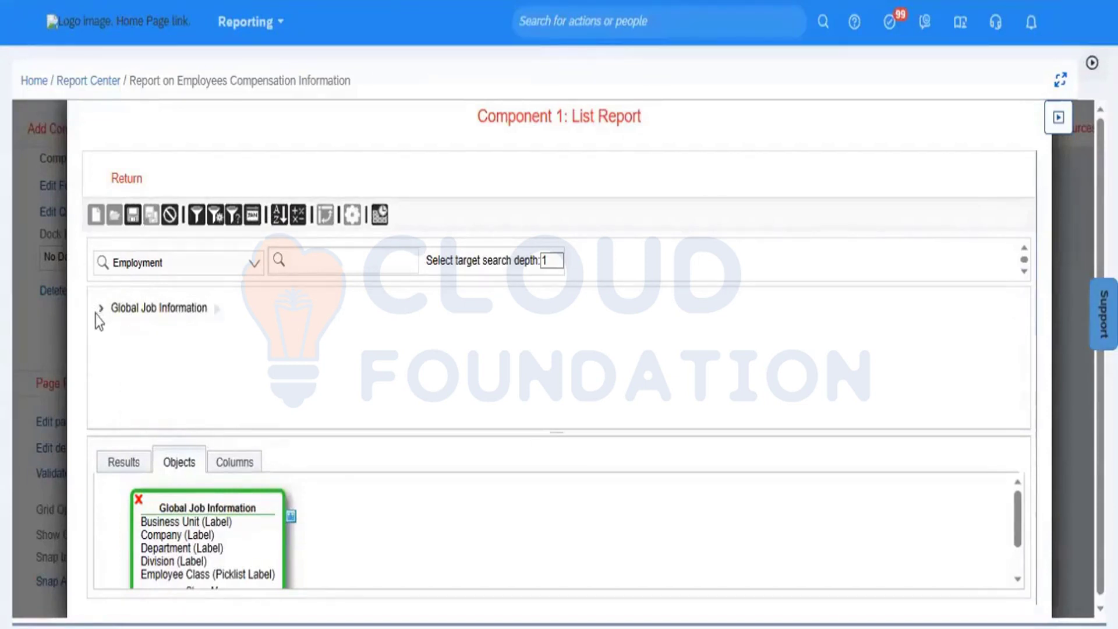
pyautogui.click(216, 310)
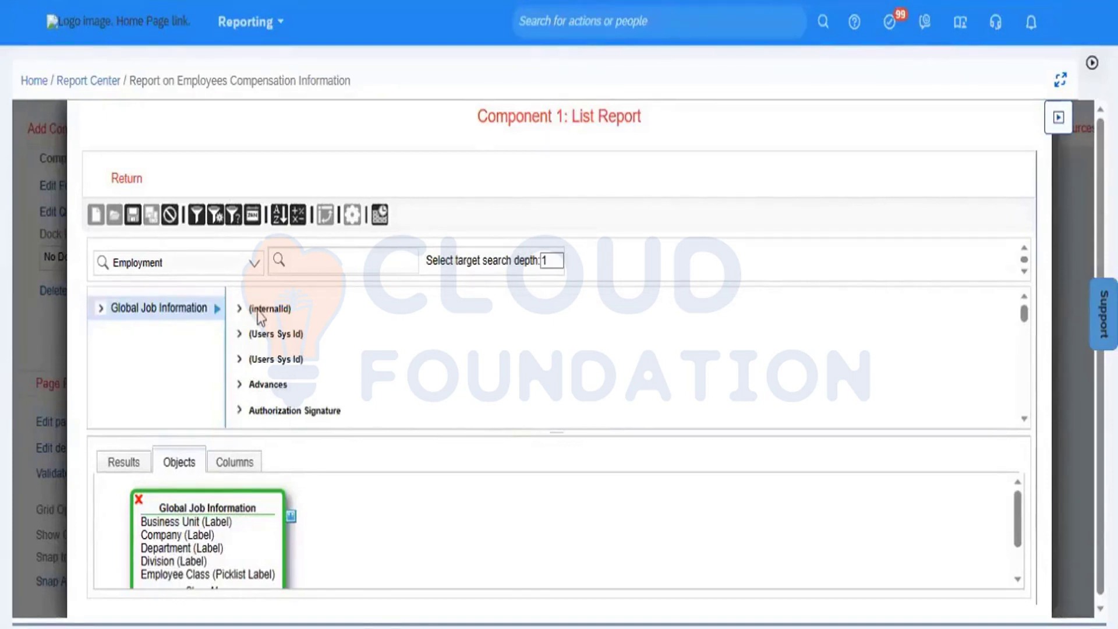
# Step: Expand the Compensation category and its Compensation object among the objects related to Global Job Information
pyautogui.scroll(-2, 258, 317)
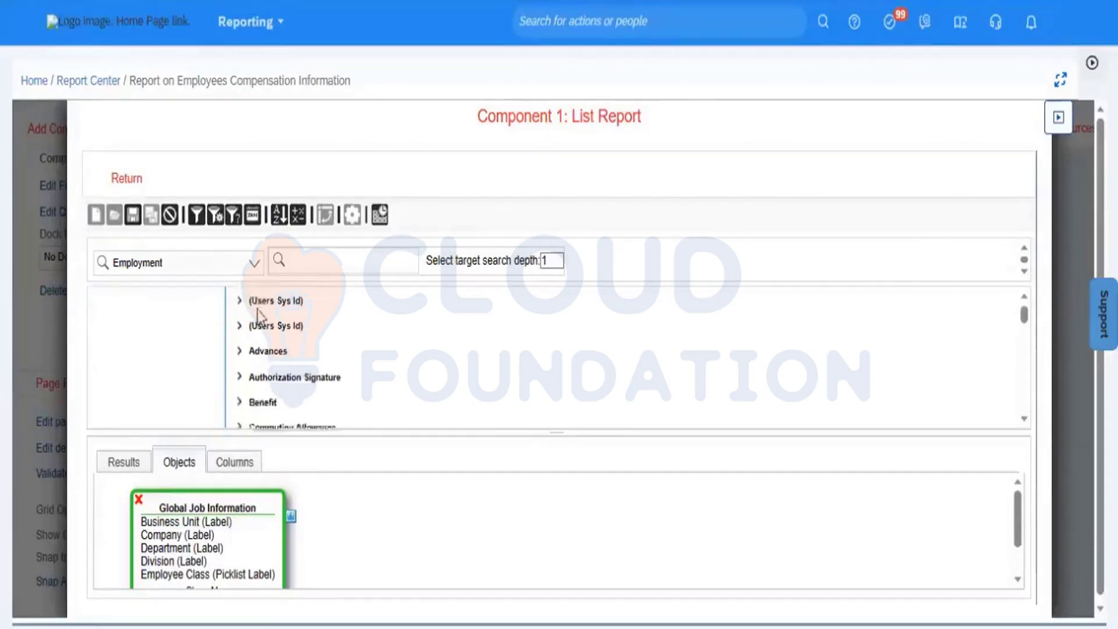
pyautogui.scroll(-3, 258, 316)
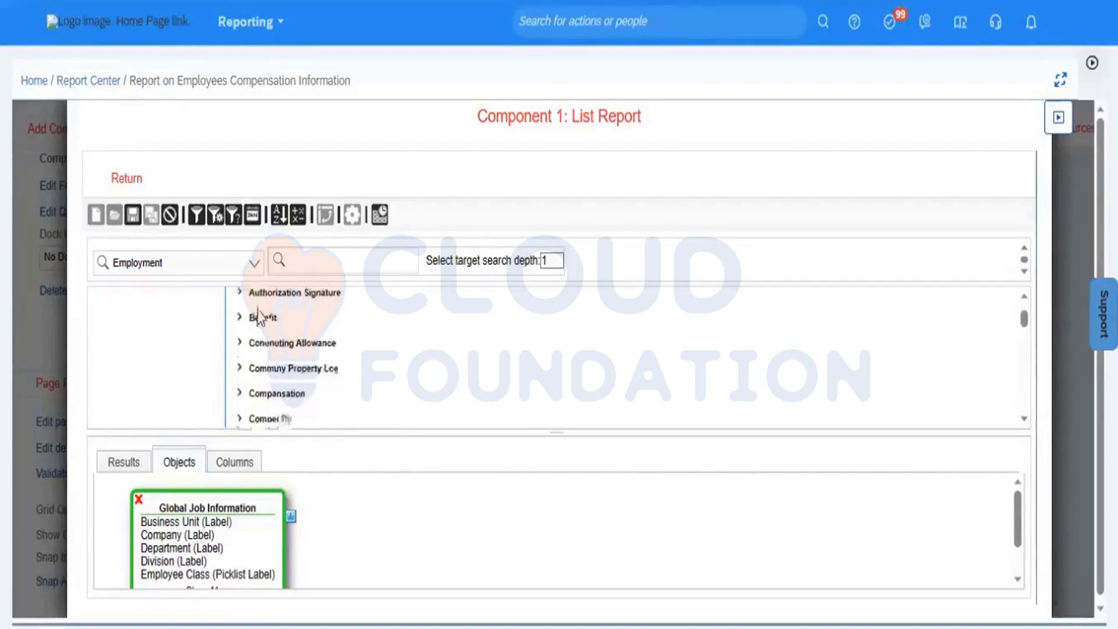
pyautogui.scroll(-2, 258, 318)
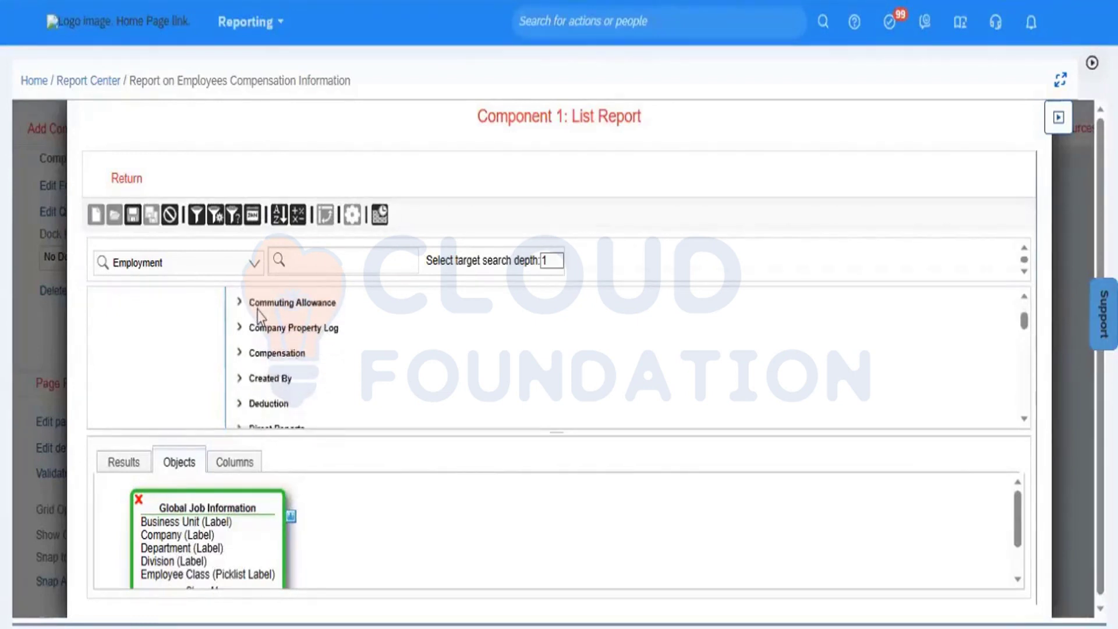
pyautogui.click(238, 351)
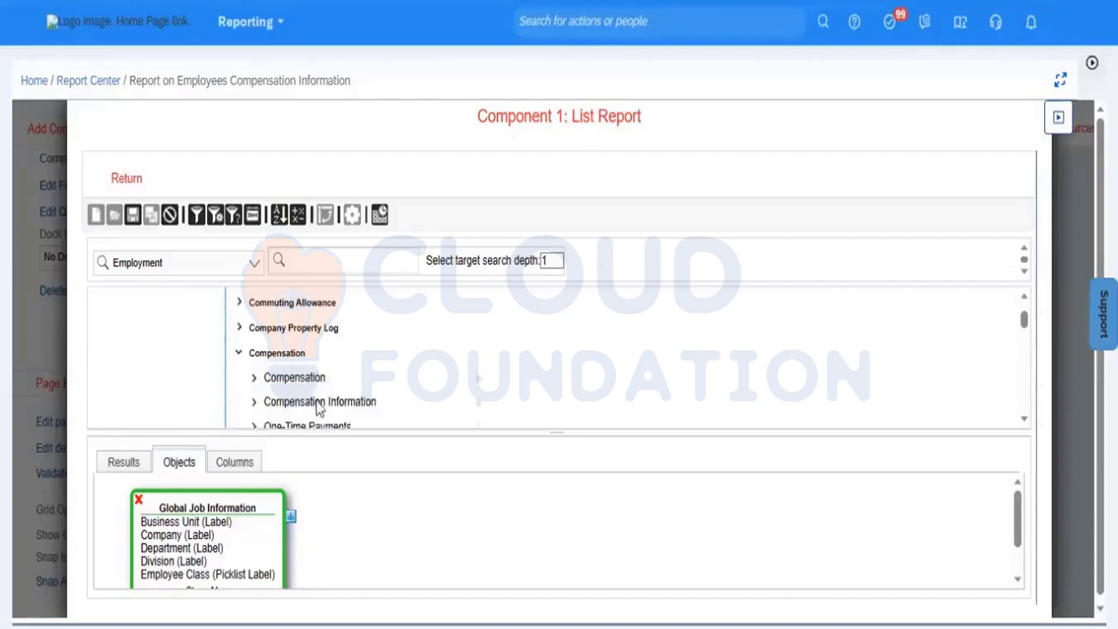
pyautogui.click(254, 379)
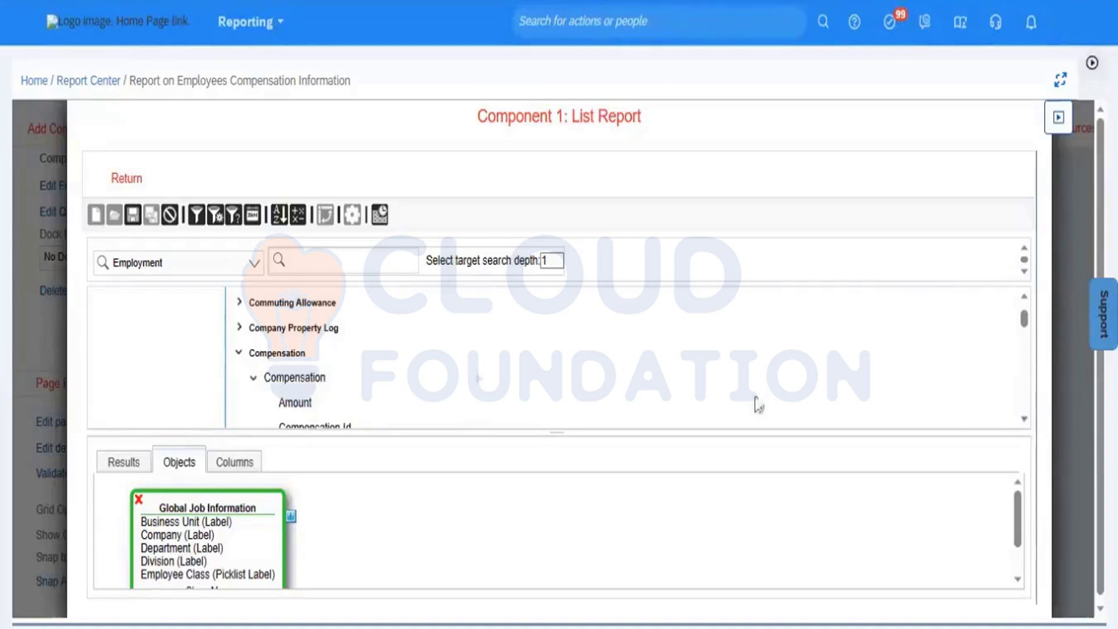
# Step: Add the Amount field of the Compensation object to the report's object diagram beside Global Job Information
pyautogui.click(300, 405)
pyautogui.scroll(-2, 300, 408)
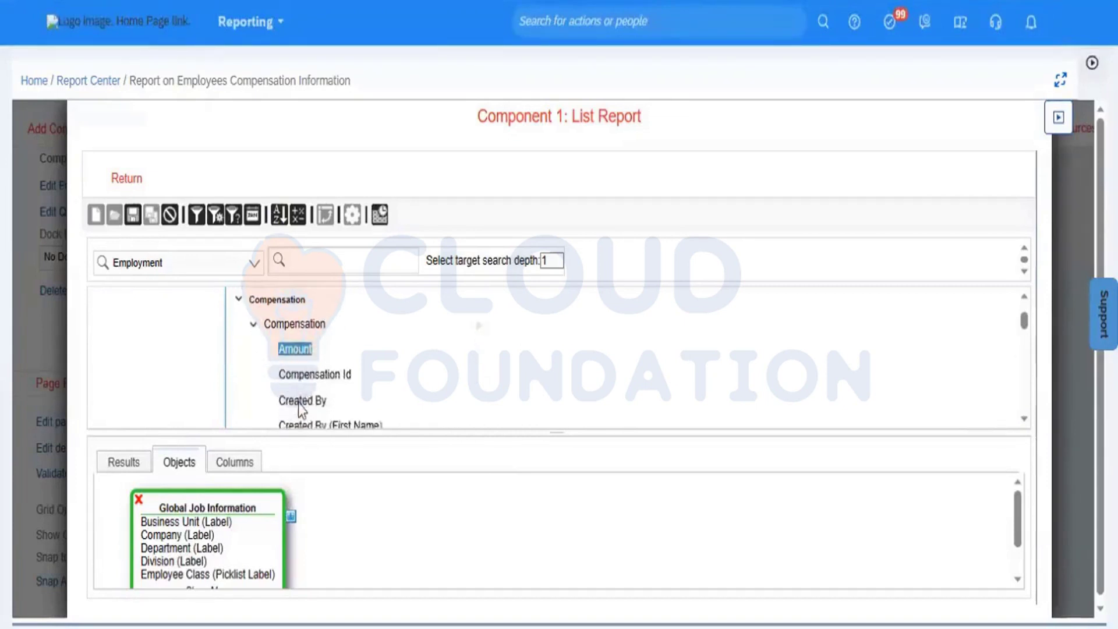
pyautogui.scroll(-1, 301, 408)
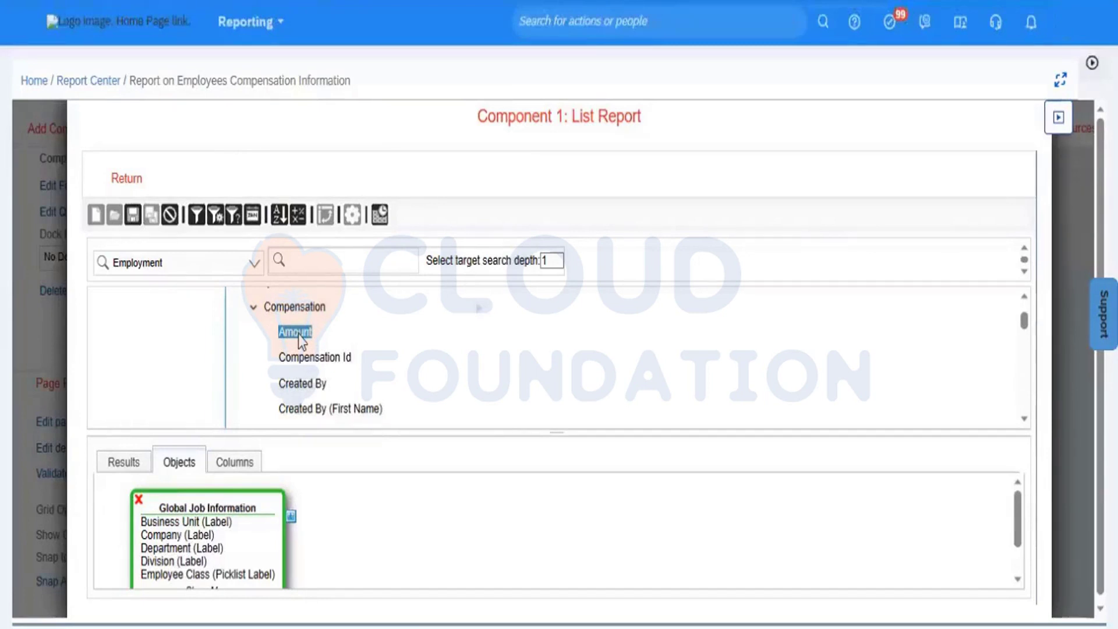
pyautogui.moveTo(298, 335); pyautogui.dragTo(372, 543)
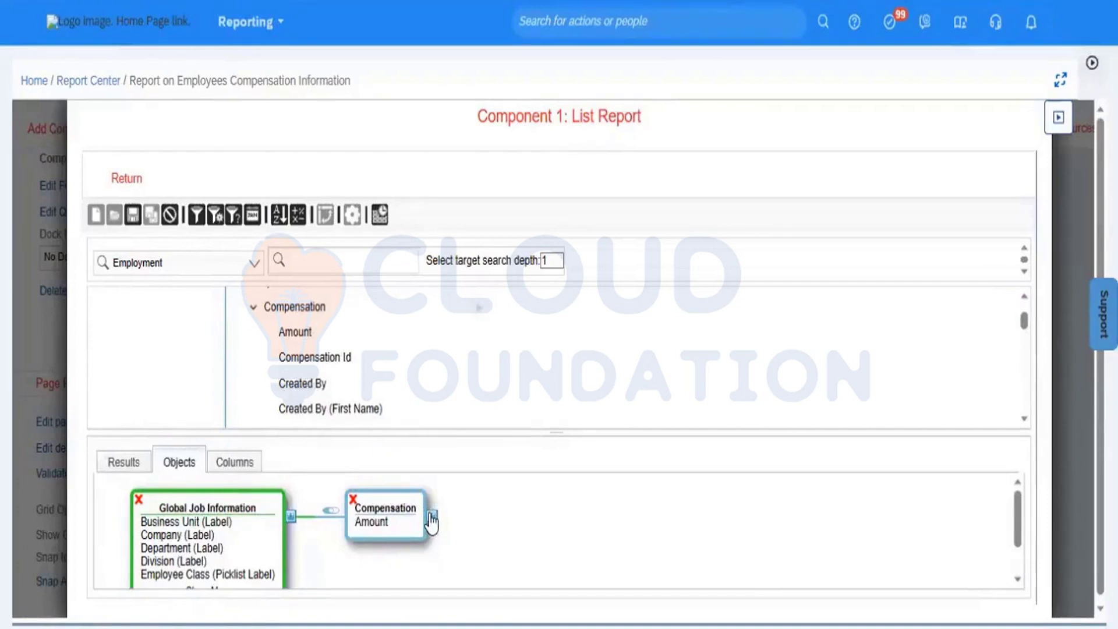
# Step: Add the Currency, Frequency (Name) and Pay Component (Name) fields to the diagram's Compensation object and collapse its field list
pyautogui.click(430, 516)
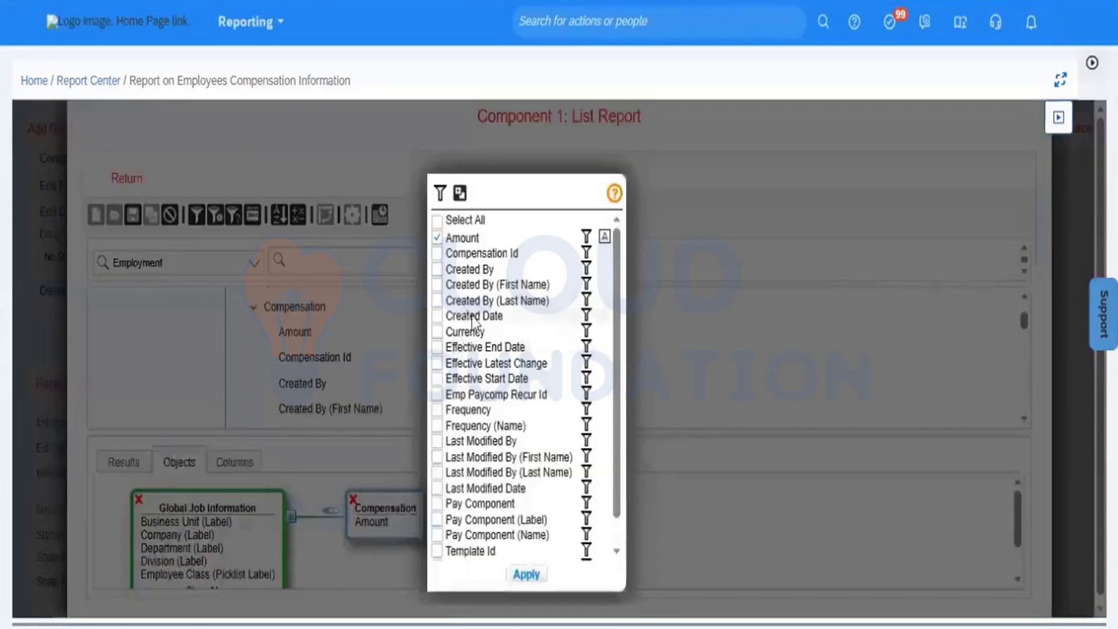
pyautogui.click(438, 335)
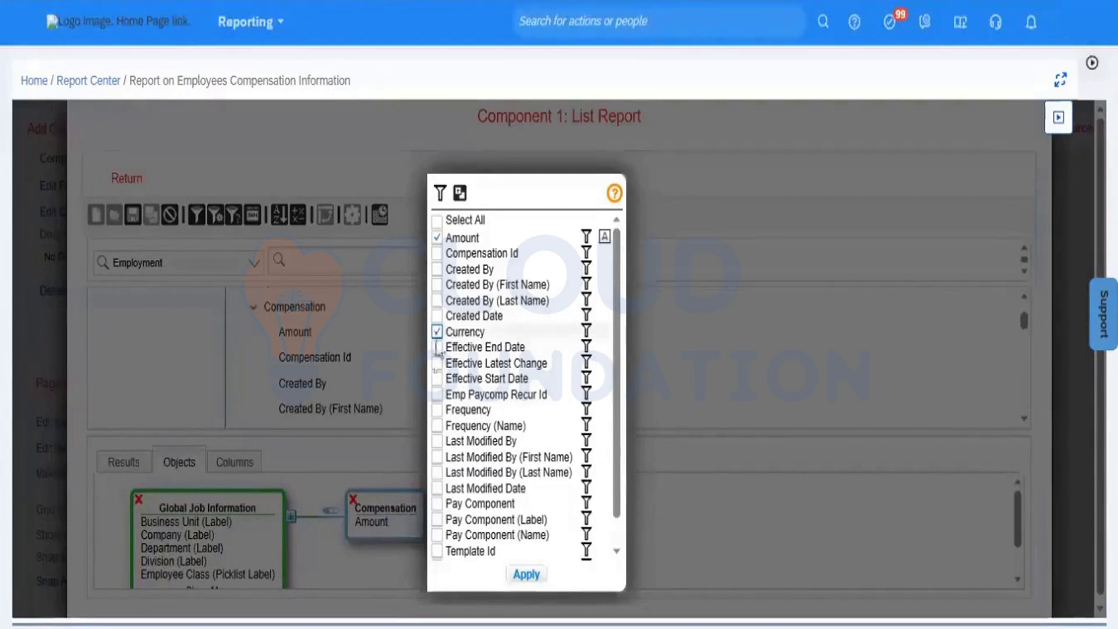
pyautogui.click(436, 427)
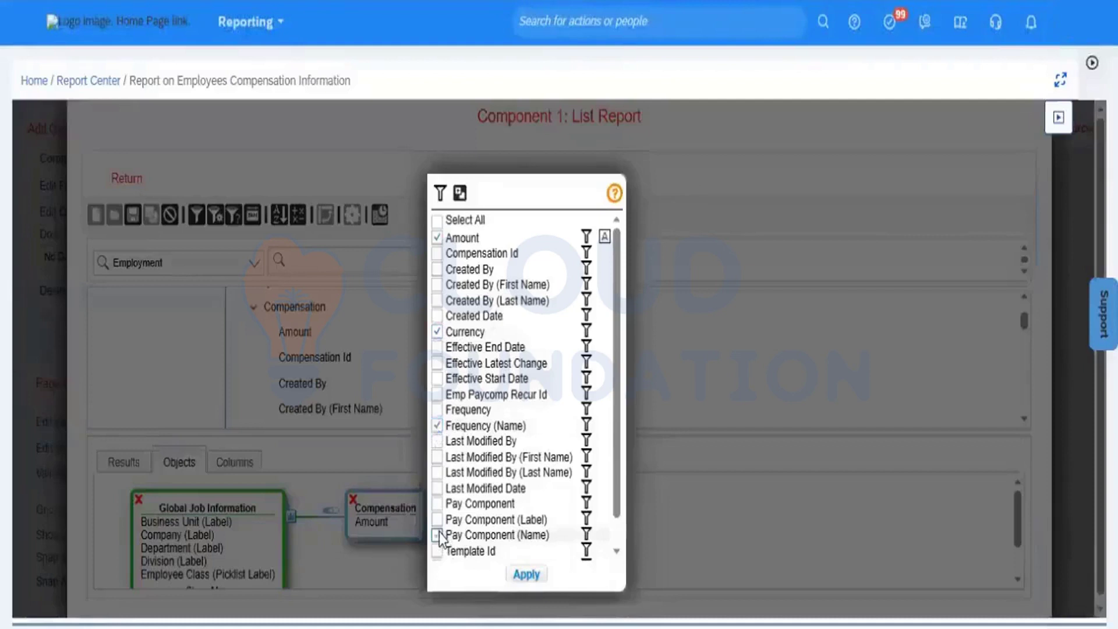
pyautogui.click(438, 536)
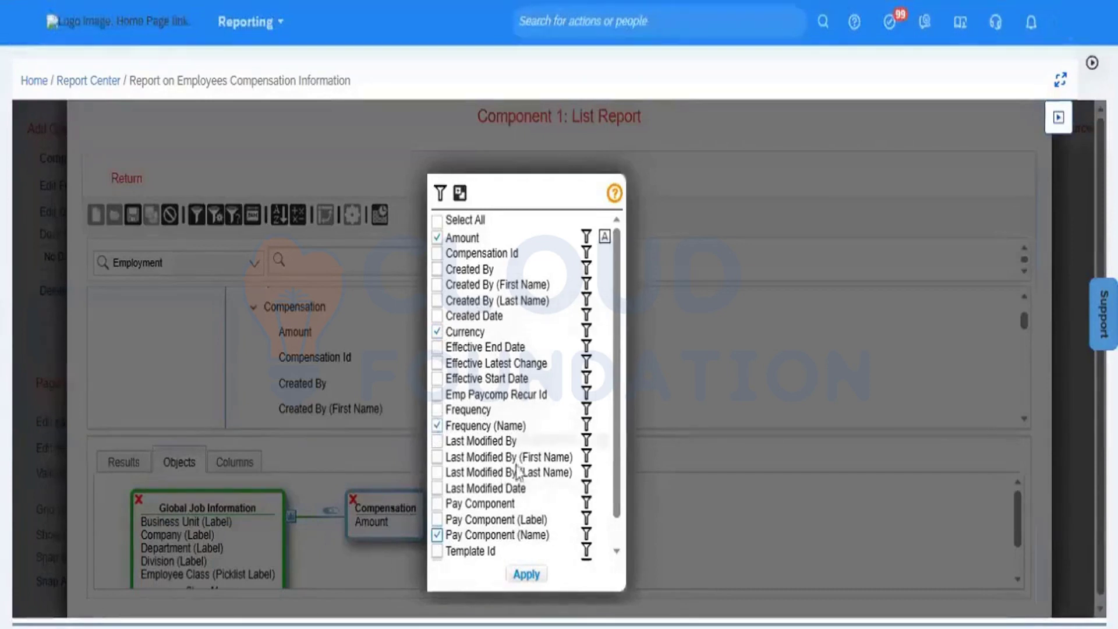
pyautogui.click(525, 579)
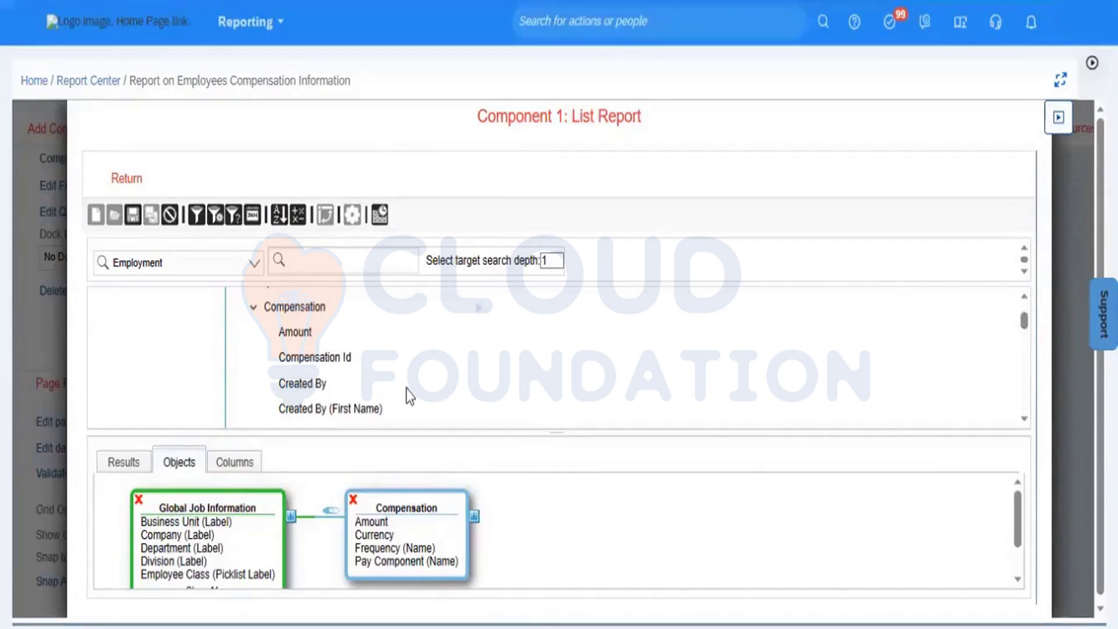
pyautogui.click(253, 308)
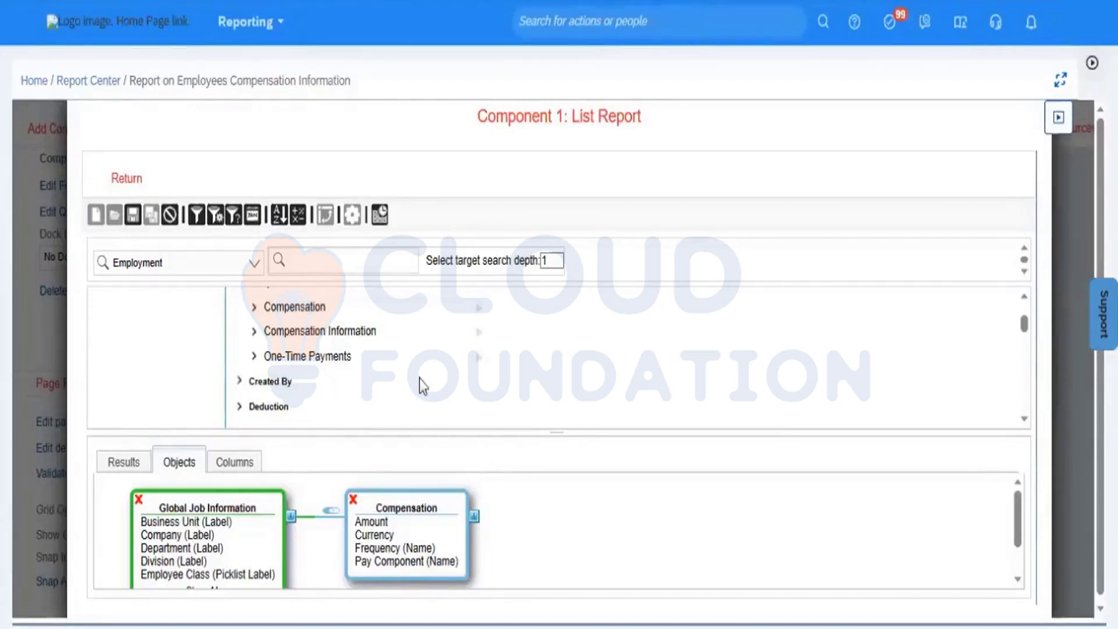
# Step: Preview the result rows with the added compensation fields, temporarily enlarging the results area, and return to the object diagram
pyautogui.click(124, 462)
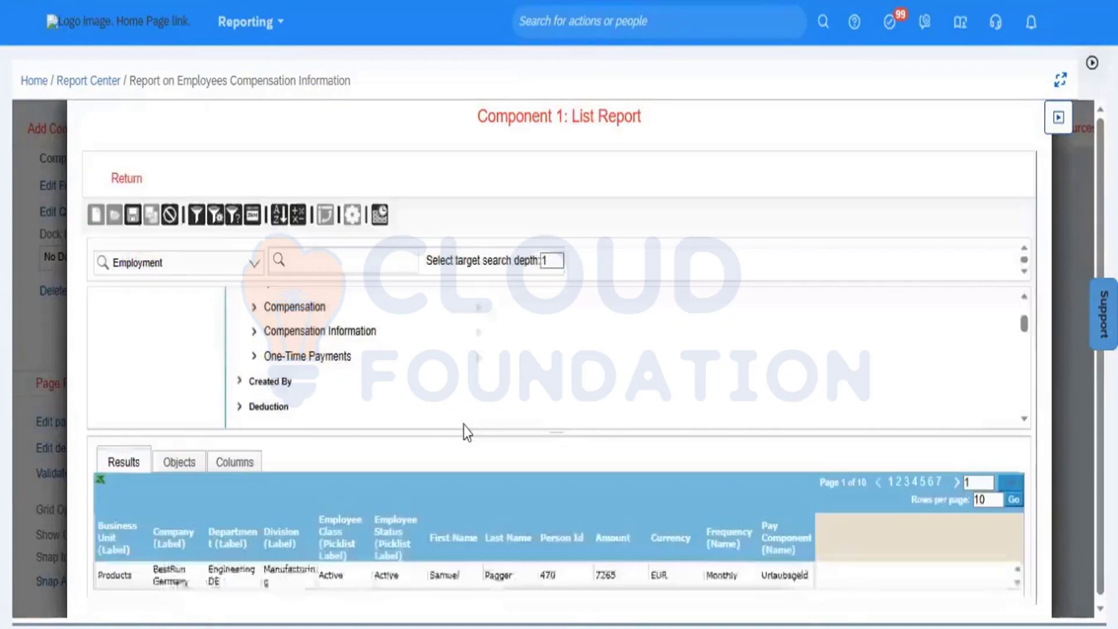
pyautogui.doubleClick(458, 433)
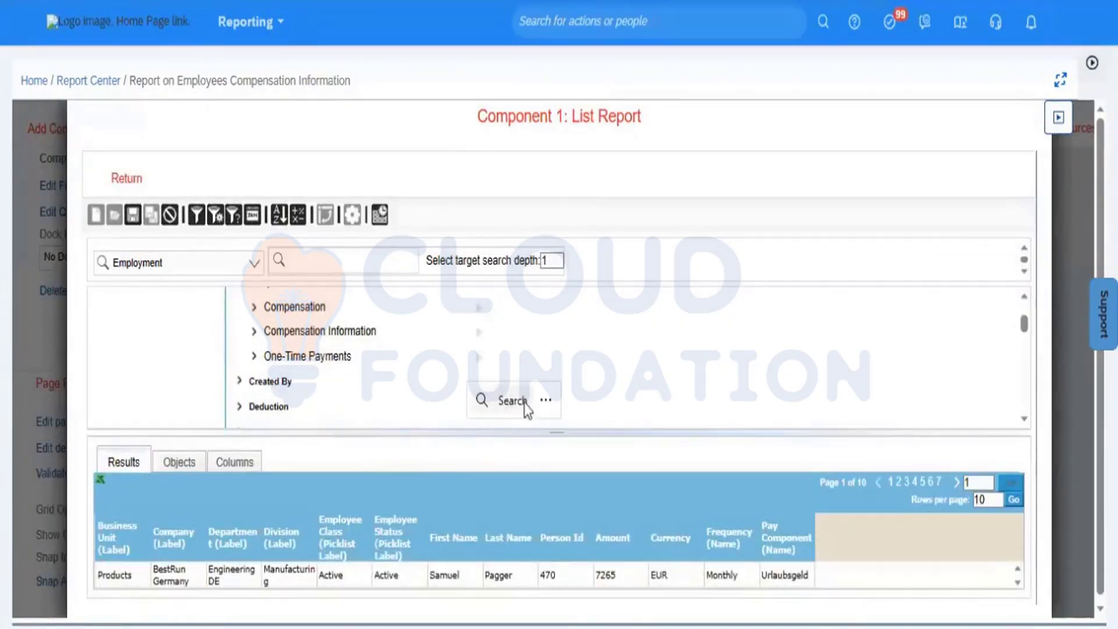
pyautogui.click(623, 432)
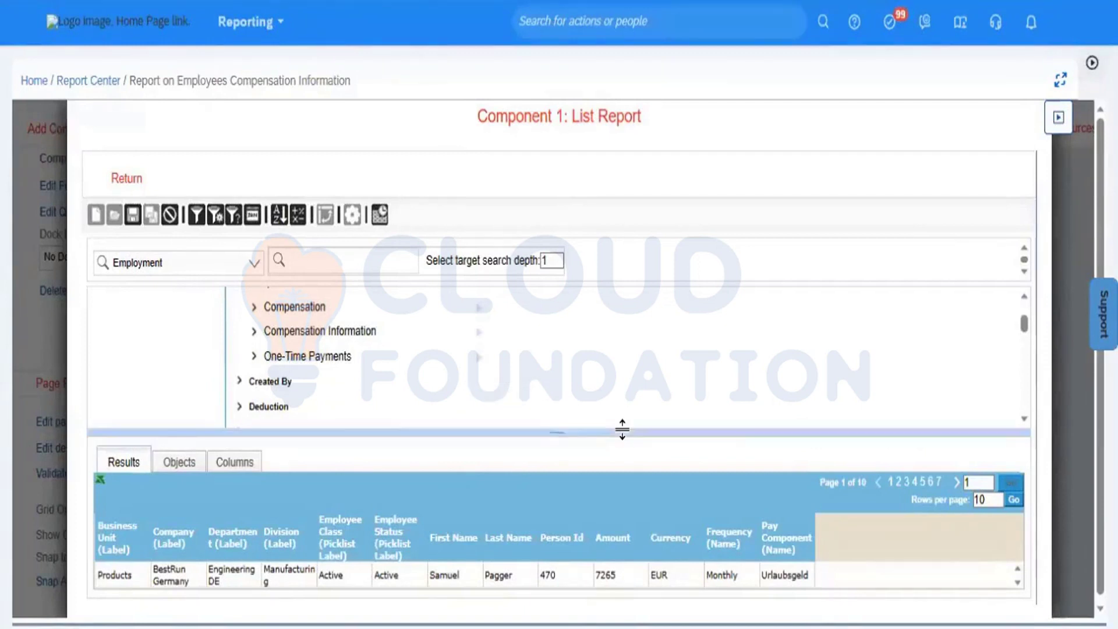
pyautogui.moveTo(623, 432); pyautogui.dragTo(624, 307)
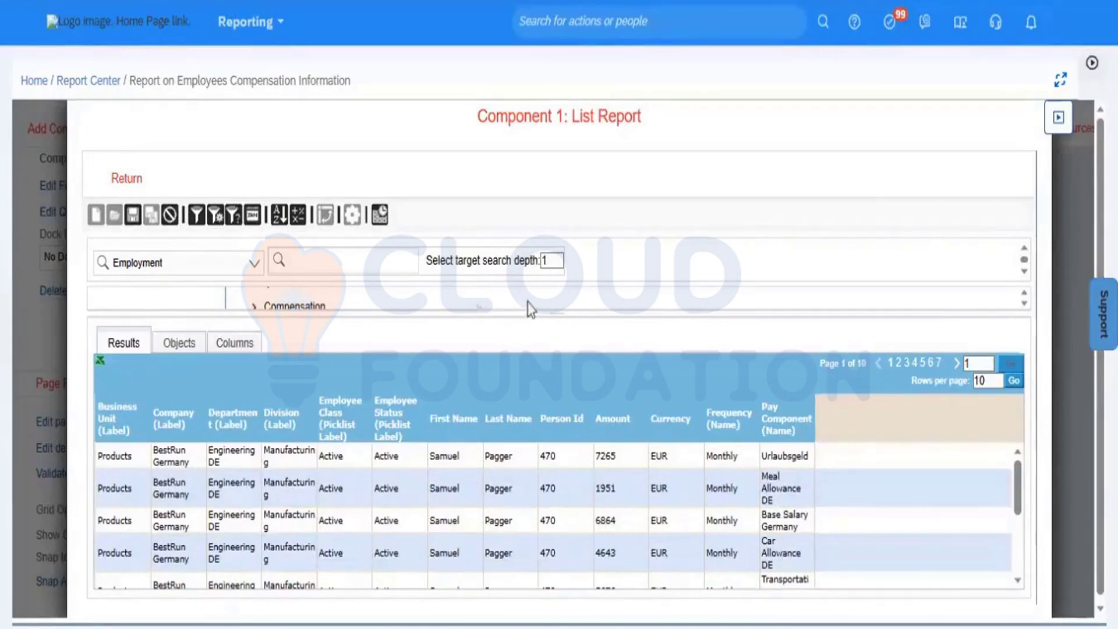
pyautogui.moveTo(527, 311); pyautogui.dragTo(519, 455)
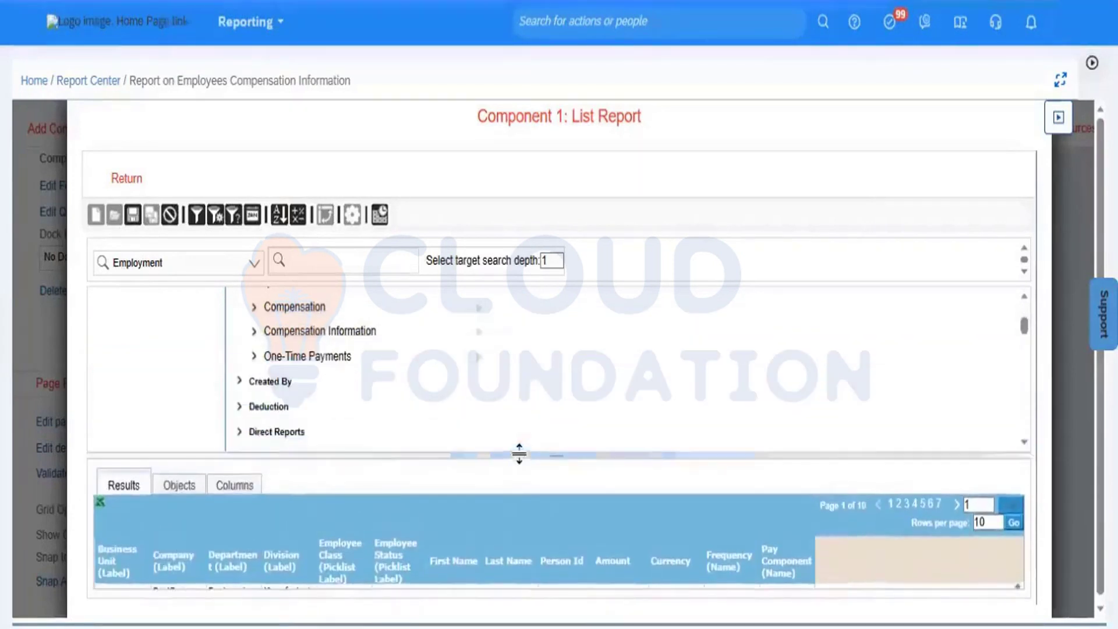
pyautogui.click(169, 482)
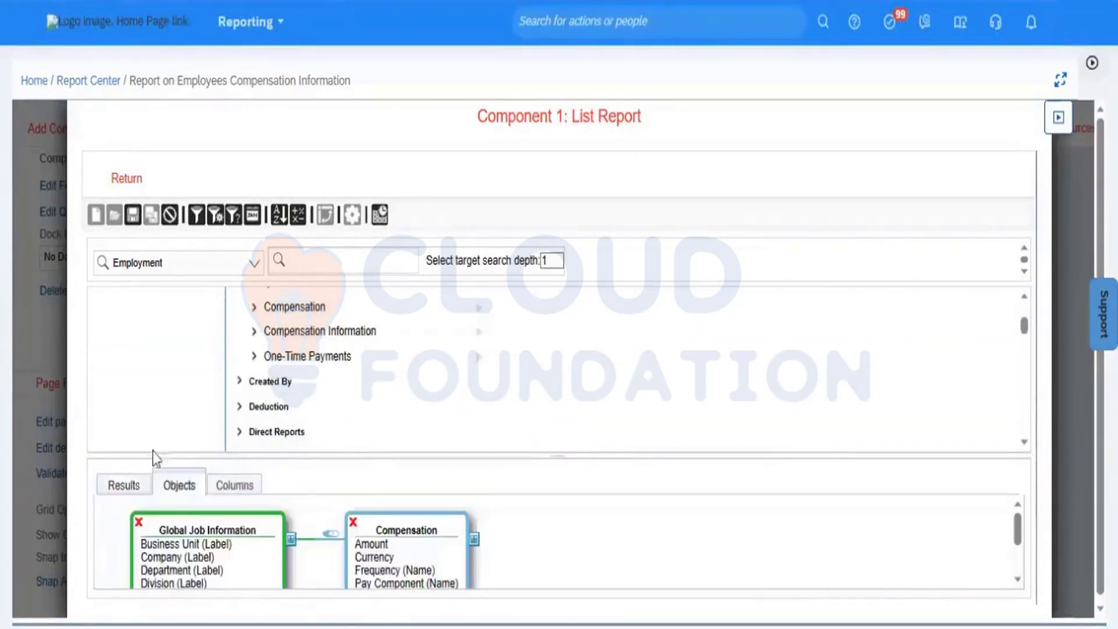
# Step: Save the query, return to the list report's layout and accept the component onto the report page
pyautogui.click(132, 220)
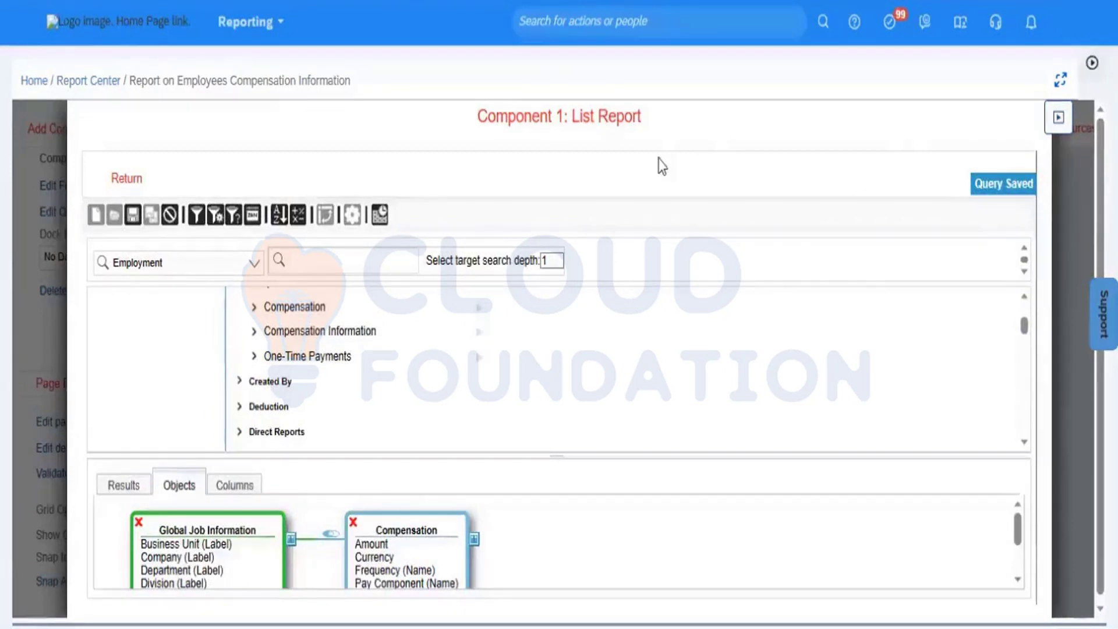
pyautogui.click(128, 179)
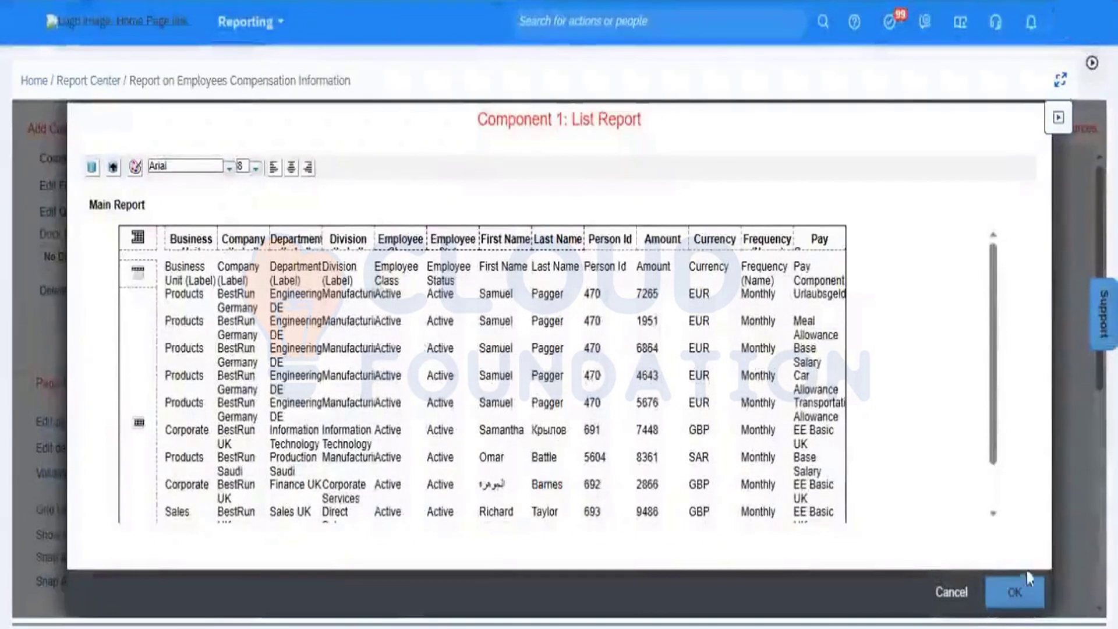
pyautogui.click(1012, 589)
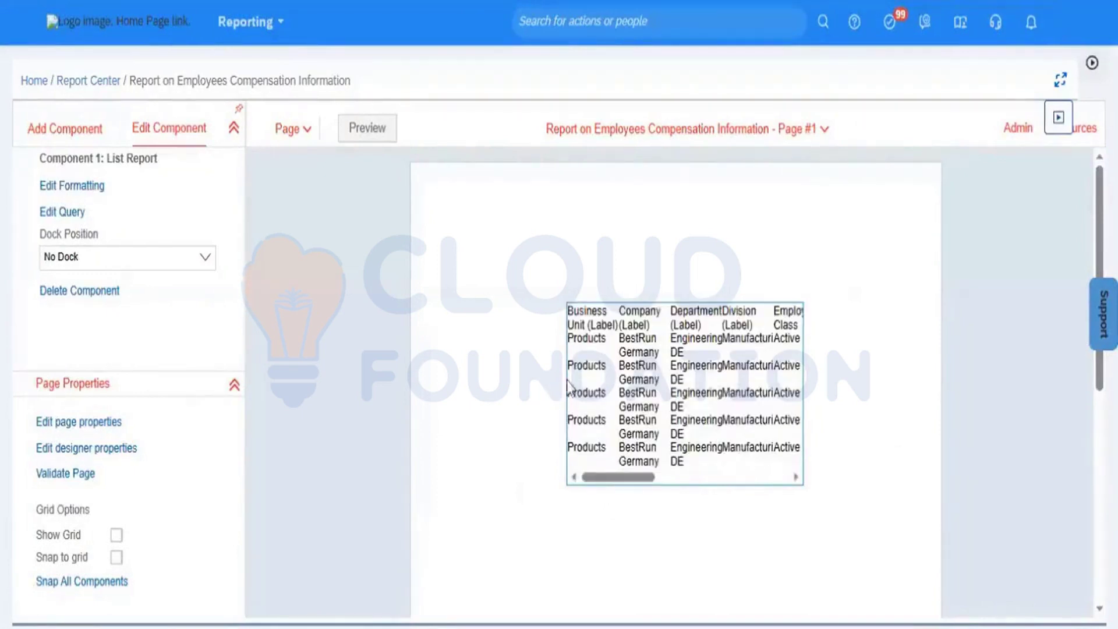
# Step: Widen the list report component on both sides so it spans nearly the full width of the page
pyautogui.moveTo(568, 378); pyautogui.dragTo(426, 385)
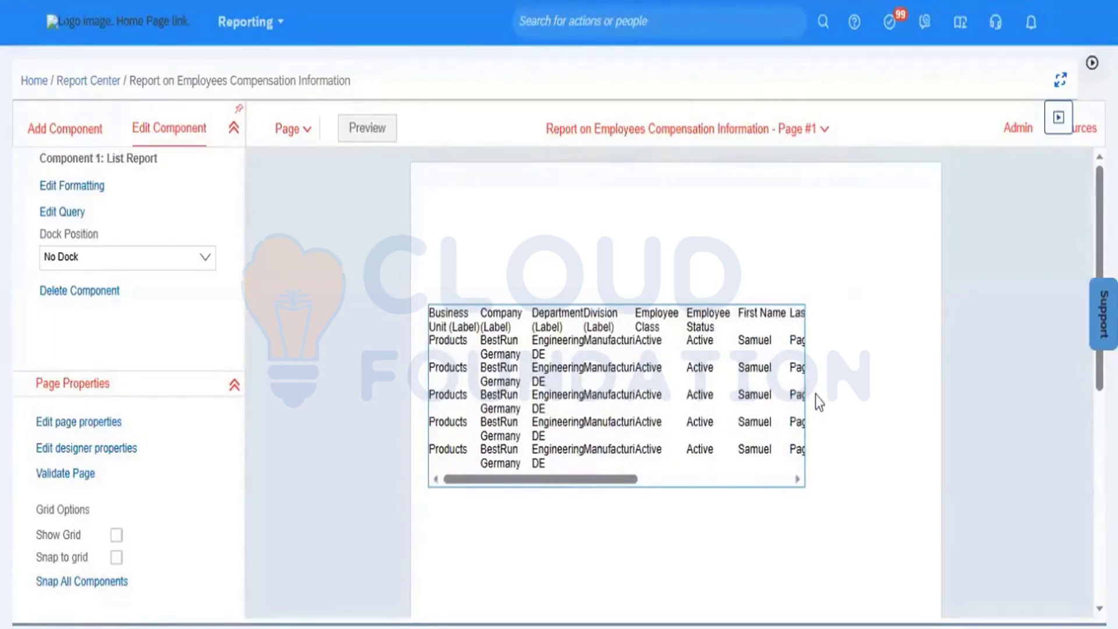
pyautogui.moveTo(805, 386); pyautogui.dragTo(928, 415)
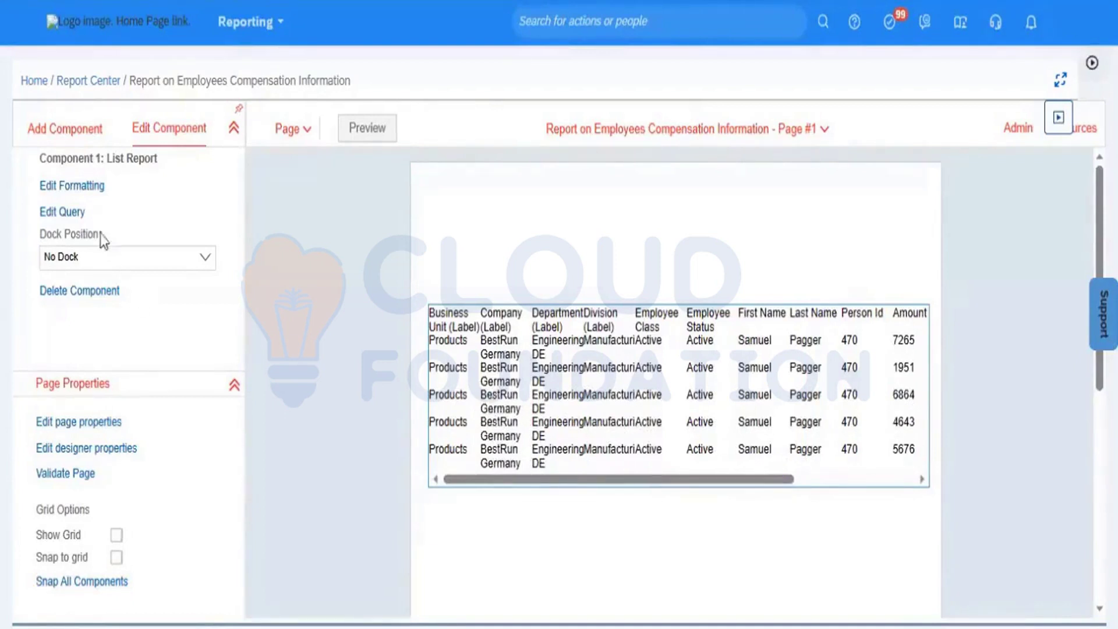
# Step: In the component's formatting, order the leading columns as Employee Status, Employee Class, Person Id, Company, Business Unit, Division, Department
pyautogui.click(85, 188)
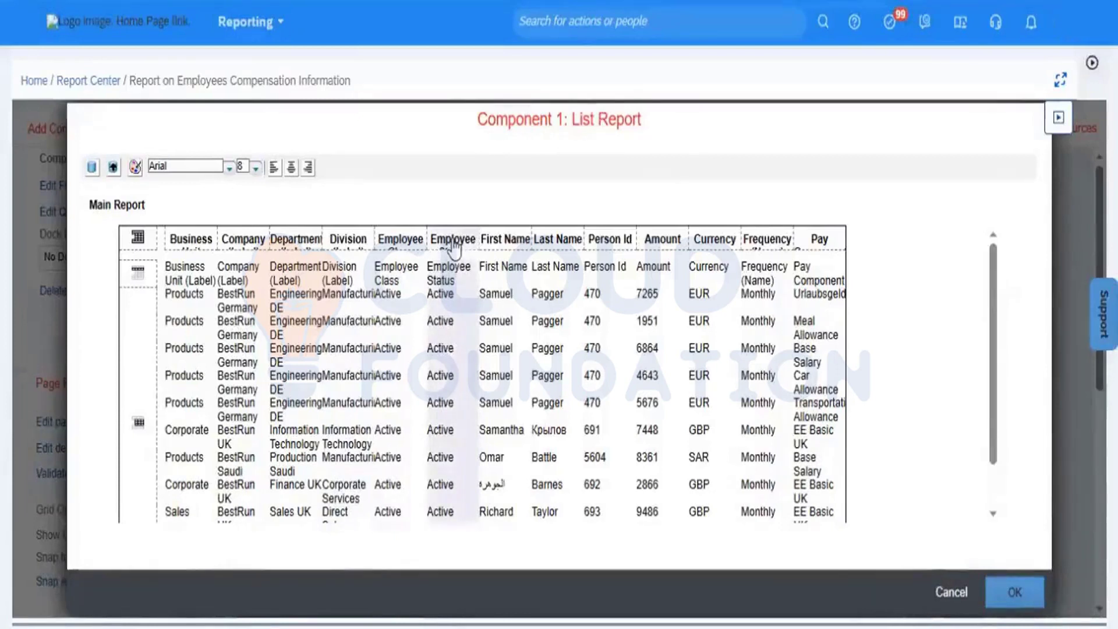
pyautogui.moveTo(453, 247); pyautogui.dragTo(172, 280)
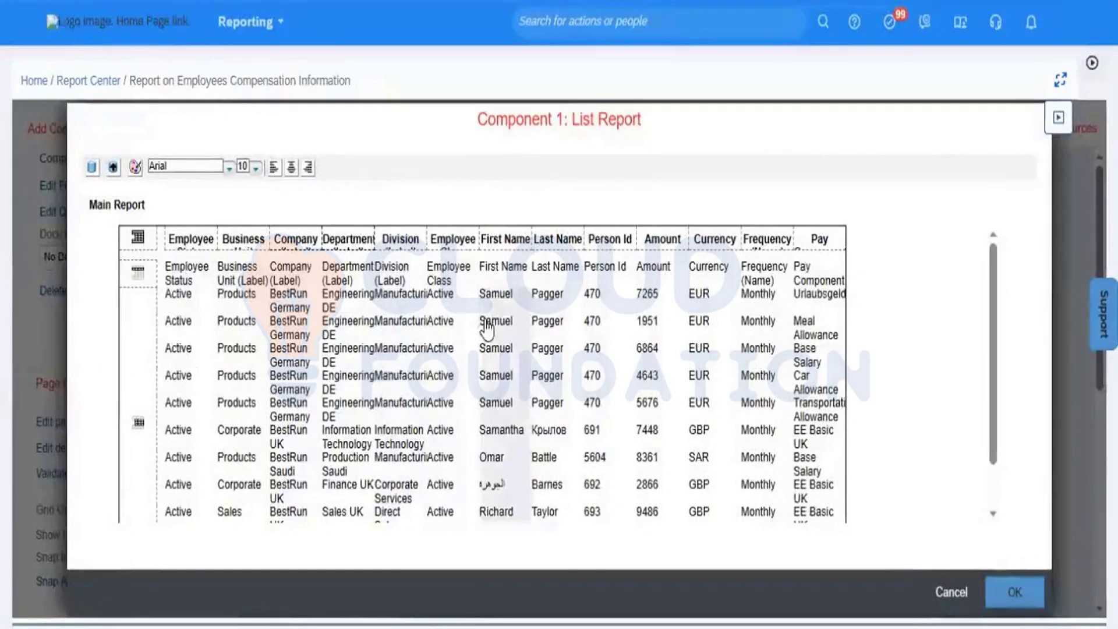
pyautogui.moveTo(460, 247); pyautogui.dragTo(239, 265)
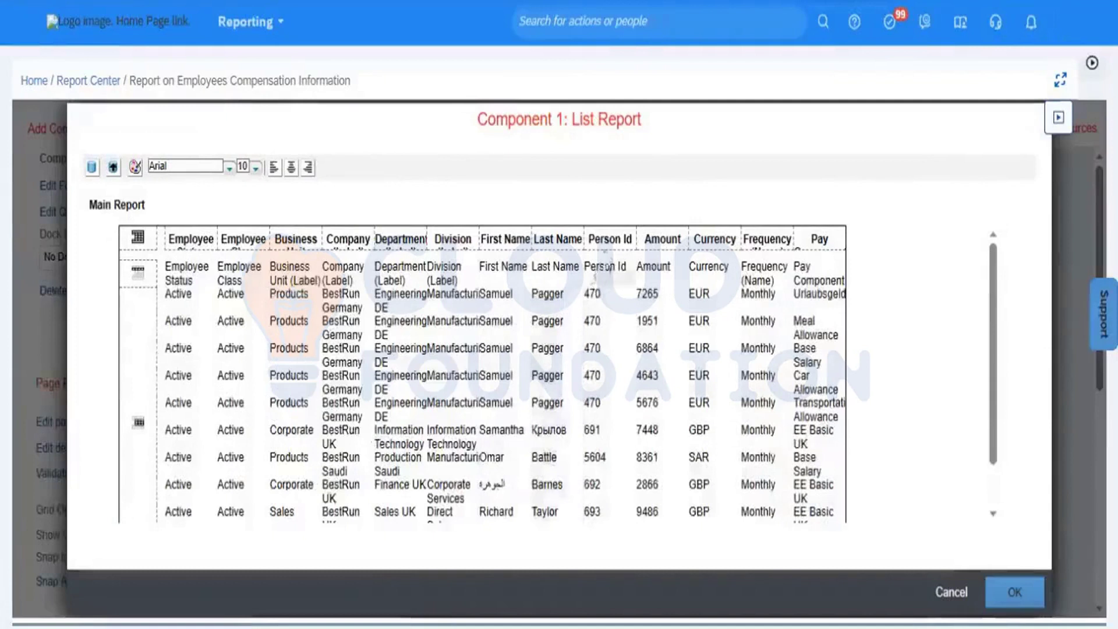
pyautogui.moveTo(606, 250); pyautogui.dragTo(287, 265)
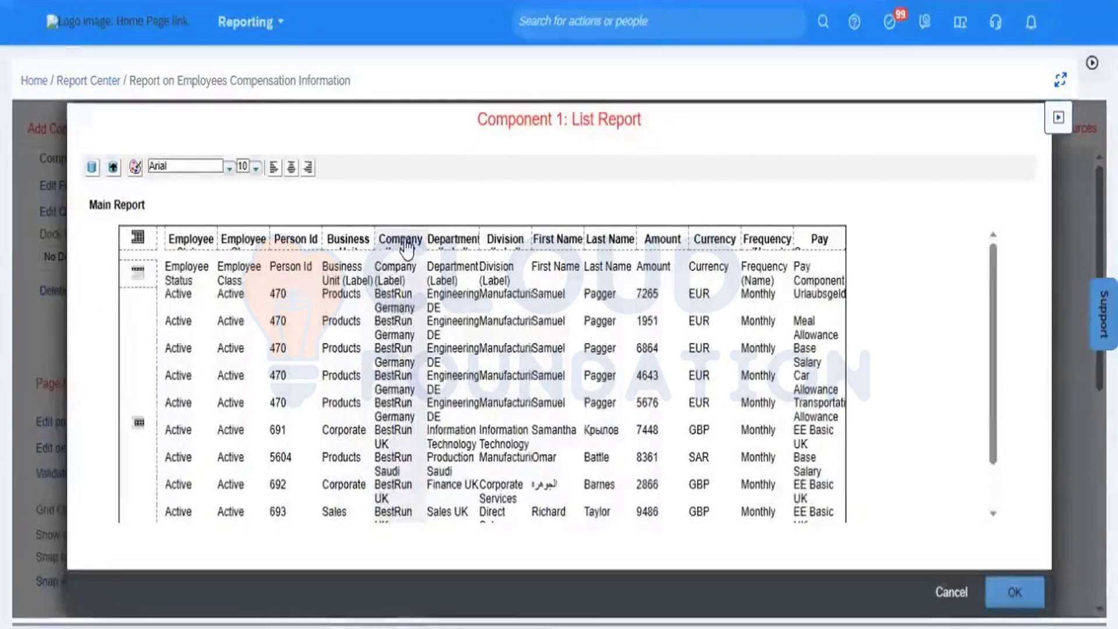
pyautogui.moveTo(407, 249); pyautogui.dragTo(347, 239)
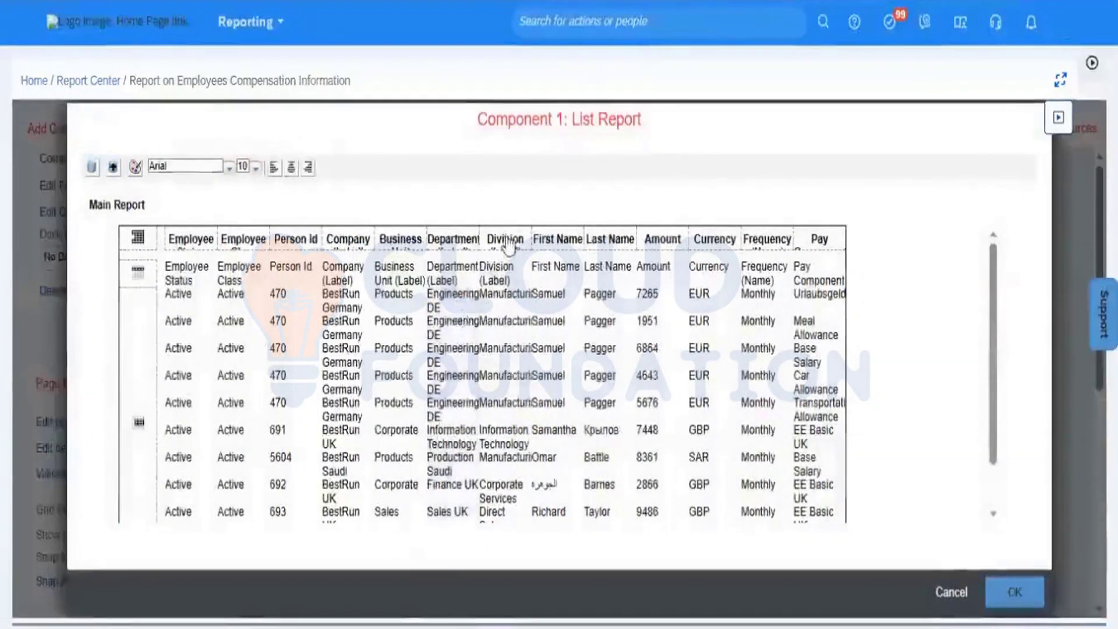
pyautogui.moveTo(510, 238); pyautogui.dragTo(446, 233)
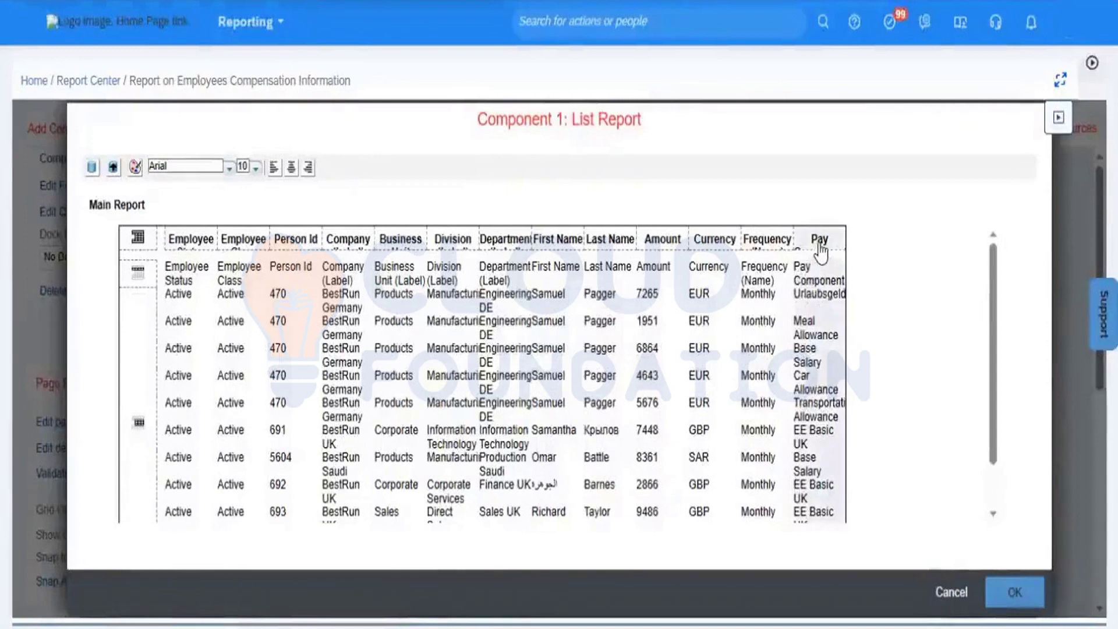
# Step: Arrange the compensation columns after Last Name in the order Pay Component, Frequency, Currency, Amount
pyautogui.moveTo(820, 247); pyautogui.dragTo(655, 255)
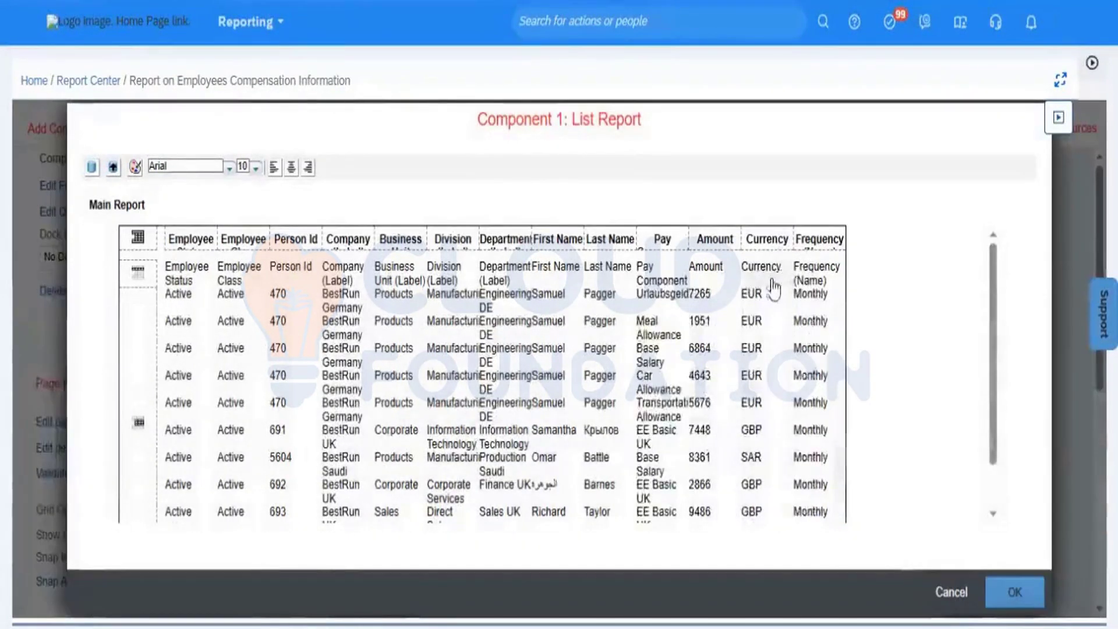
pyautogui.moveTo(821, 249); pyautogui.dragTo(711, 244)
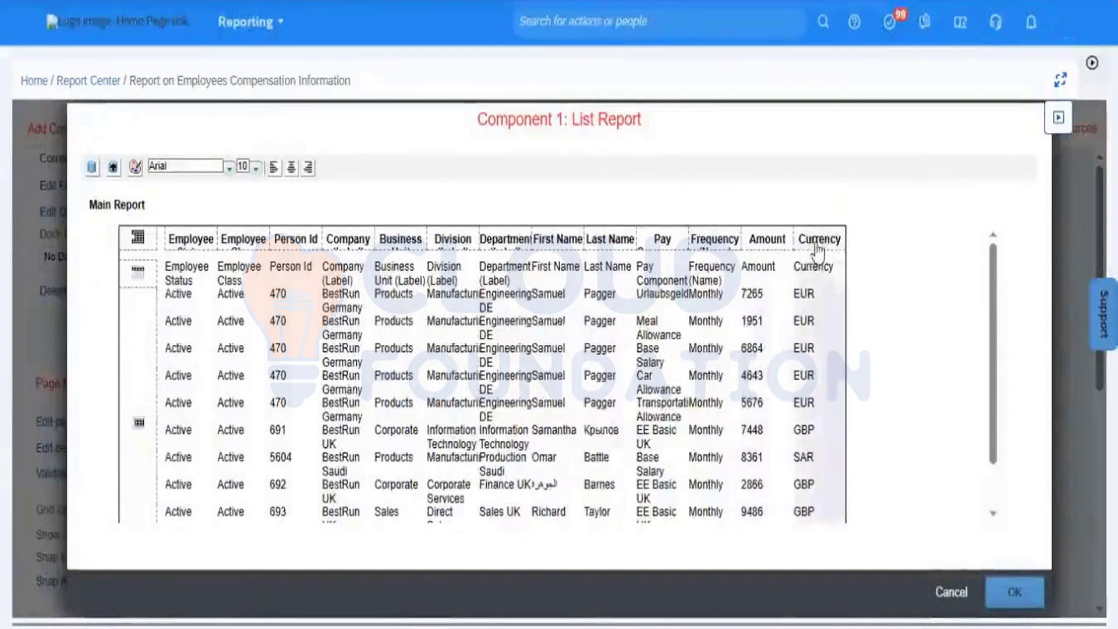
pyautogui.moveTo(817, 248); pyautogui.dragTo(757, 237)
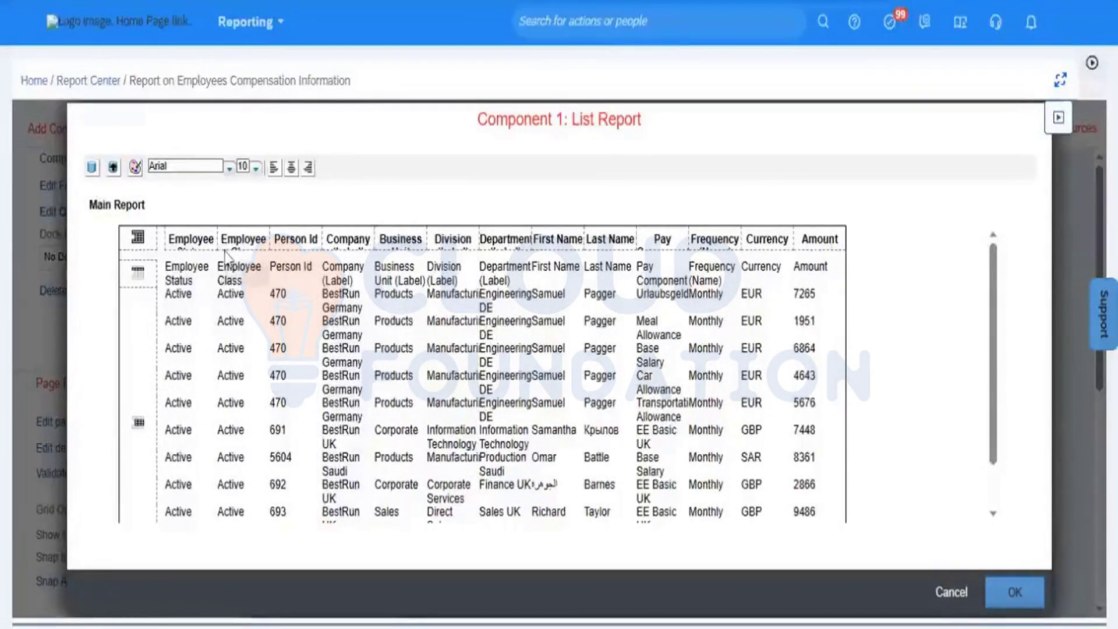
# Step: Apply a black 1 px solid border to the Employee Status, Employee Class, Person Id and Company columns
pyautogui.click(192, 247)
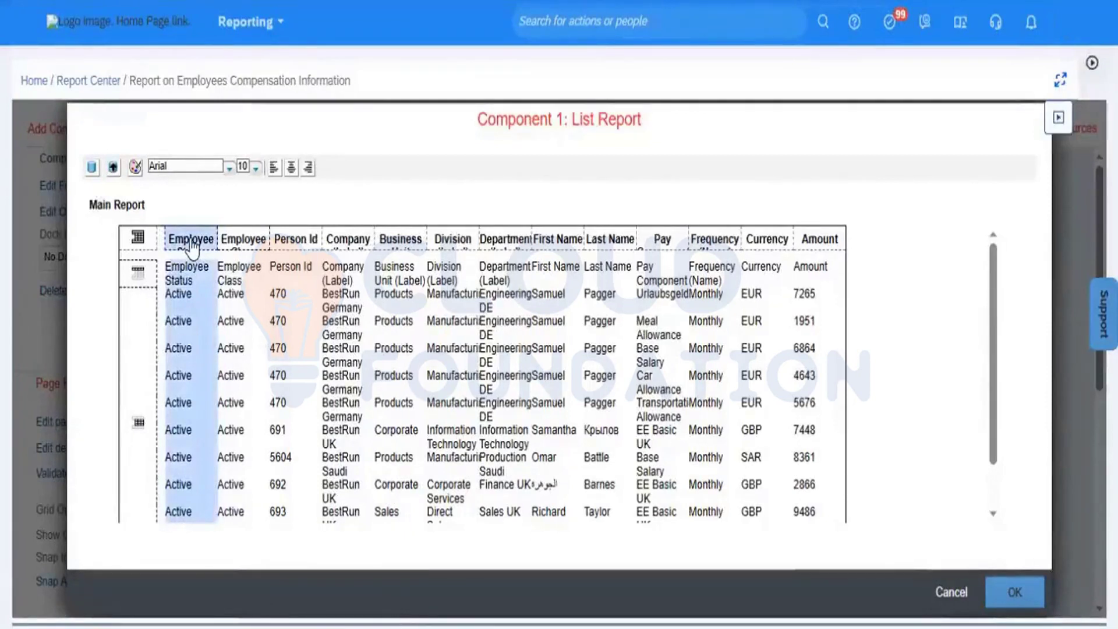
pyautogui.keyDown('ctrl'); pyautogui.click(244, 241); pyautogui.keyUp('ctrl')
pyautogui.keyDown('ctrl'); pyautogui.click(288, 244); pyautogui.keyUp('ctrl')
pyautogui.keyDown('ctrl'); pyautogui.click(338, 244); pyautogui.keyUp('ctrl')
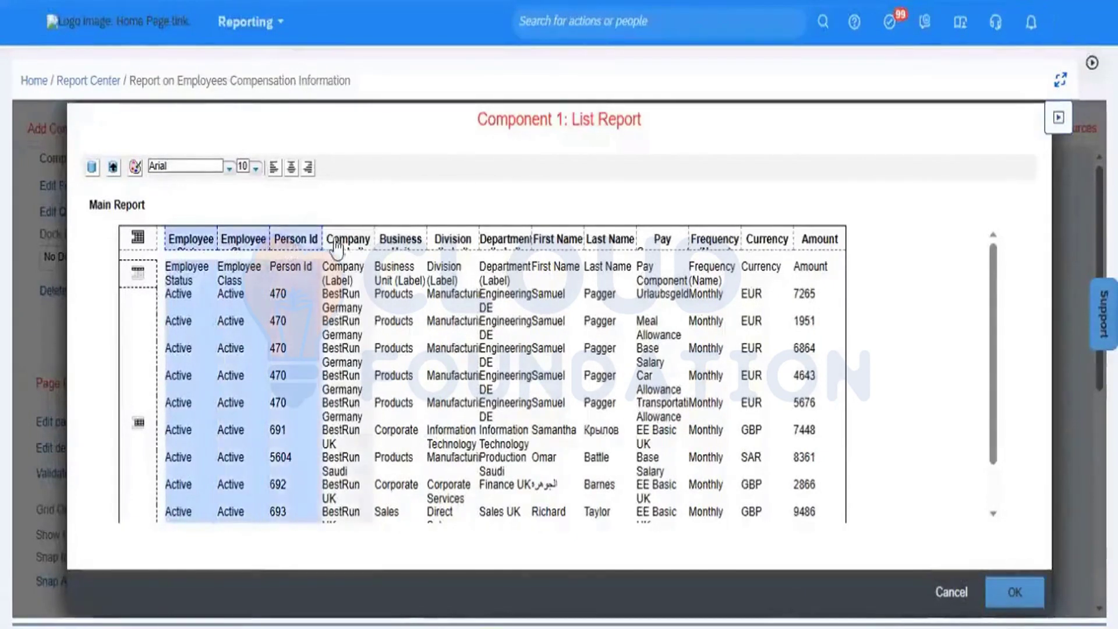
pyautogui.rightClick(297, 357)
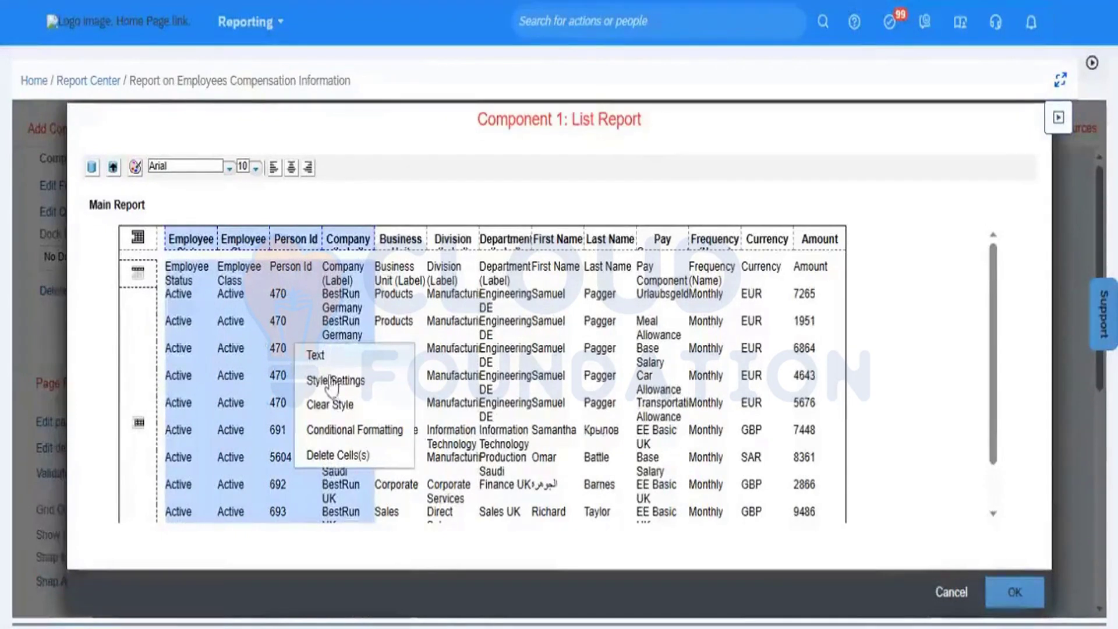
pyautogui.click(359, 382)
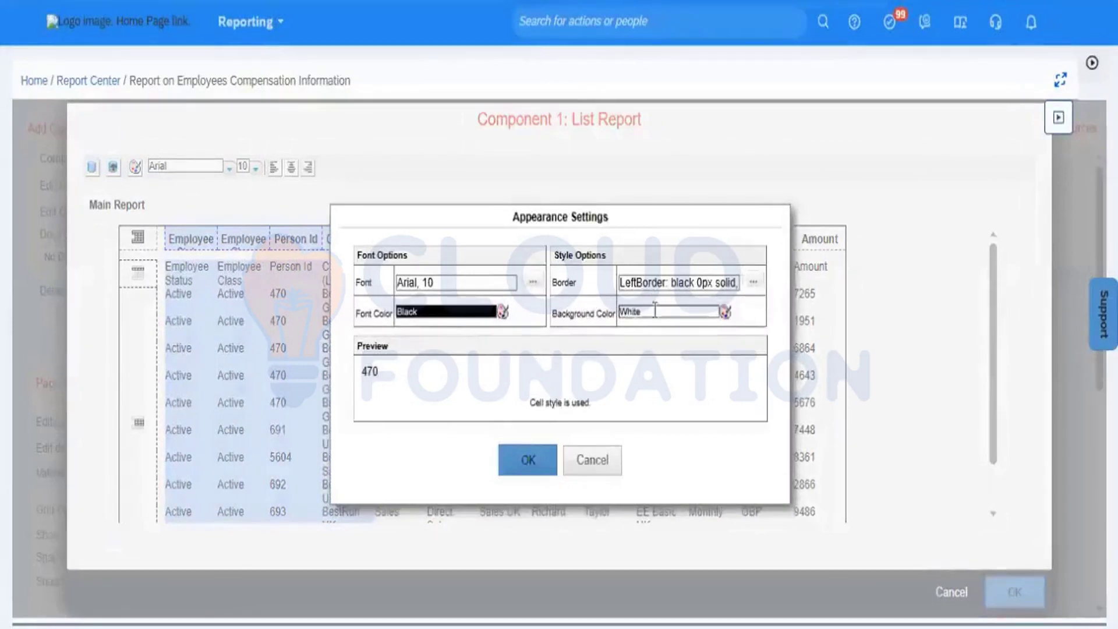
pyautogui.click(753, 282)
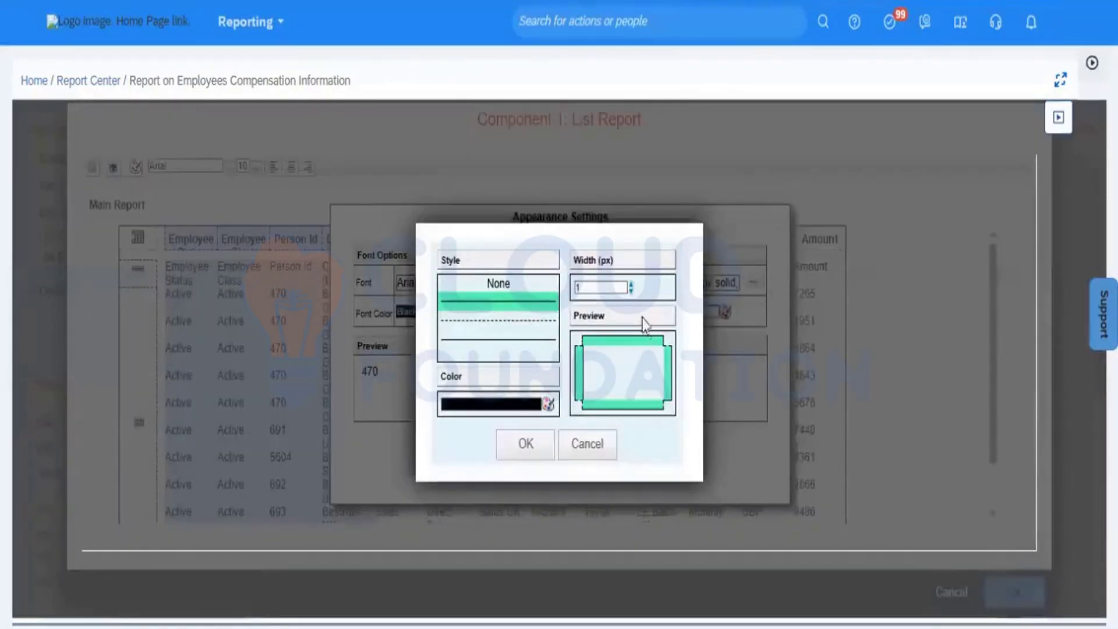
pyautogui.click(631, 290)
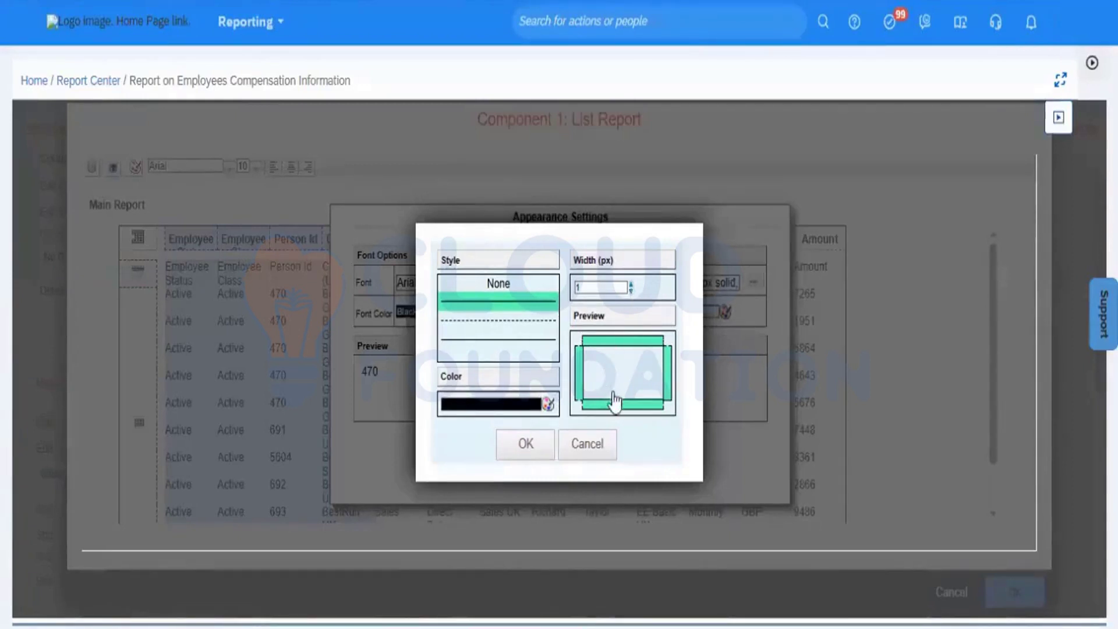
pyautogui.click(521, 445)
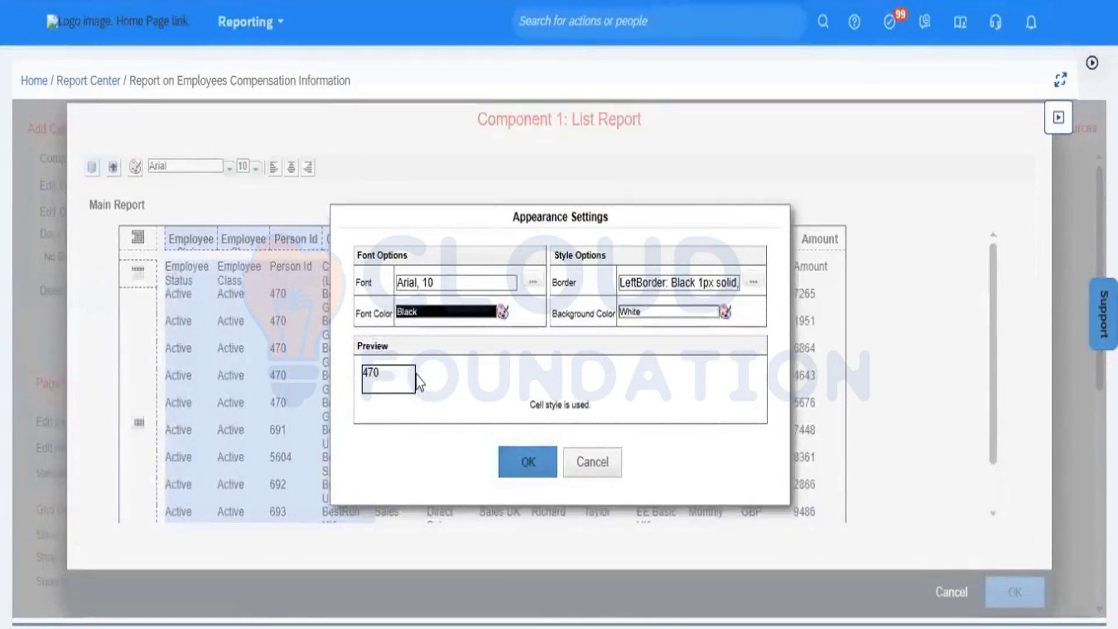
pyautogui.click(524, 466)
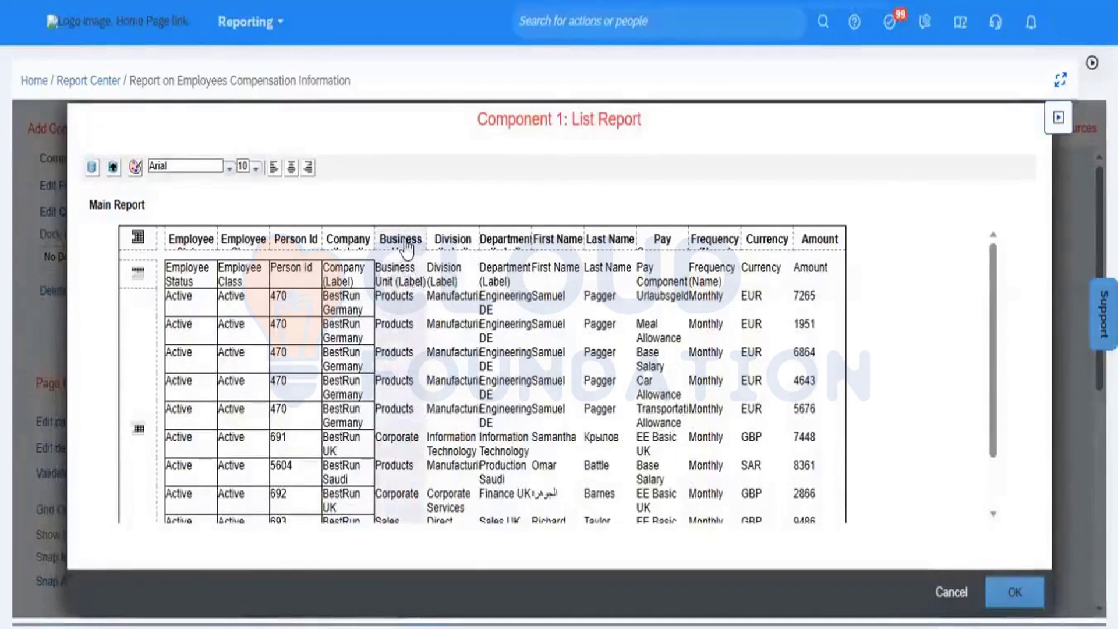
# Step: Select the columns from Business Unit through Amount and bring up their cell formatting options
pyautogui.moveTo(406, 249); pyautogui.dragTo(816, 257)
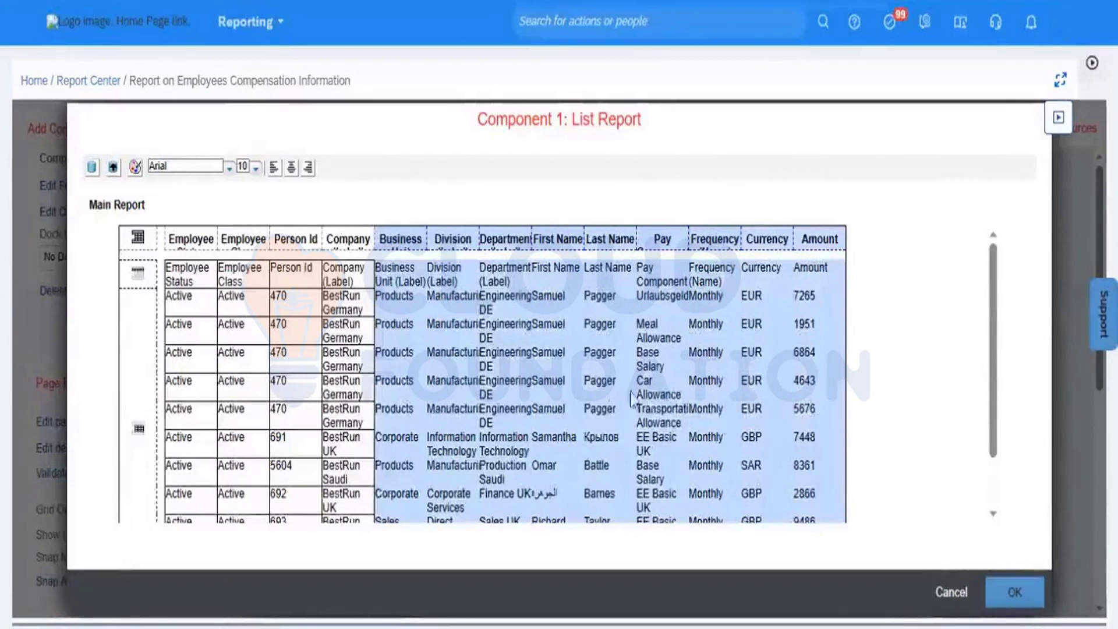
pyautogui.rightClick(613, 396)
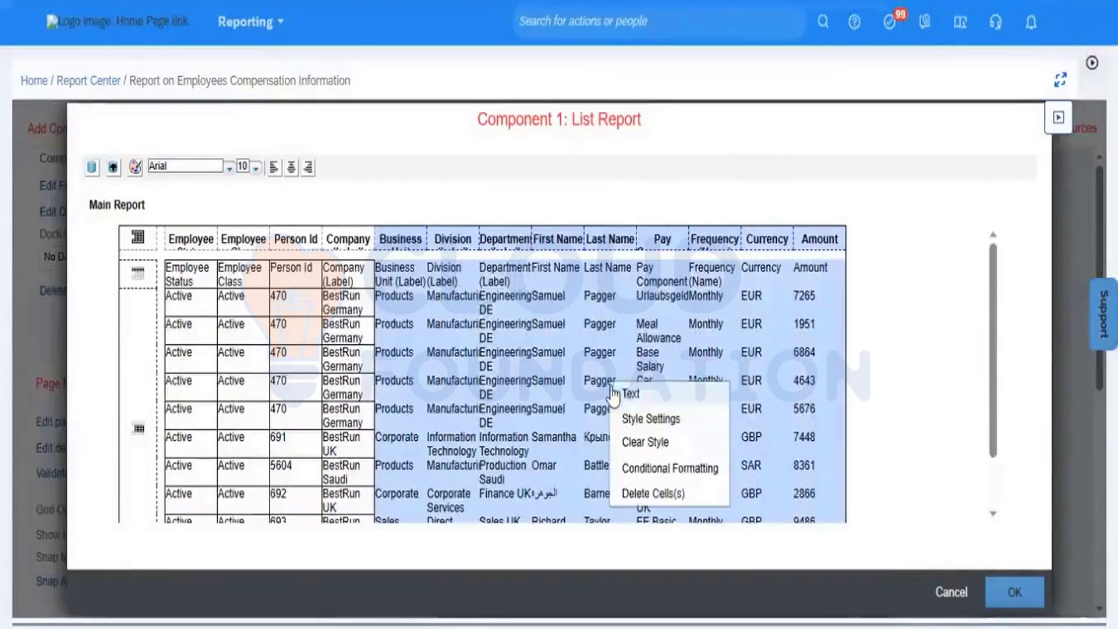